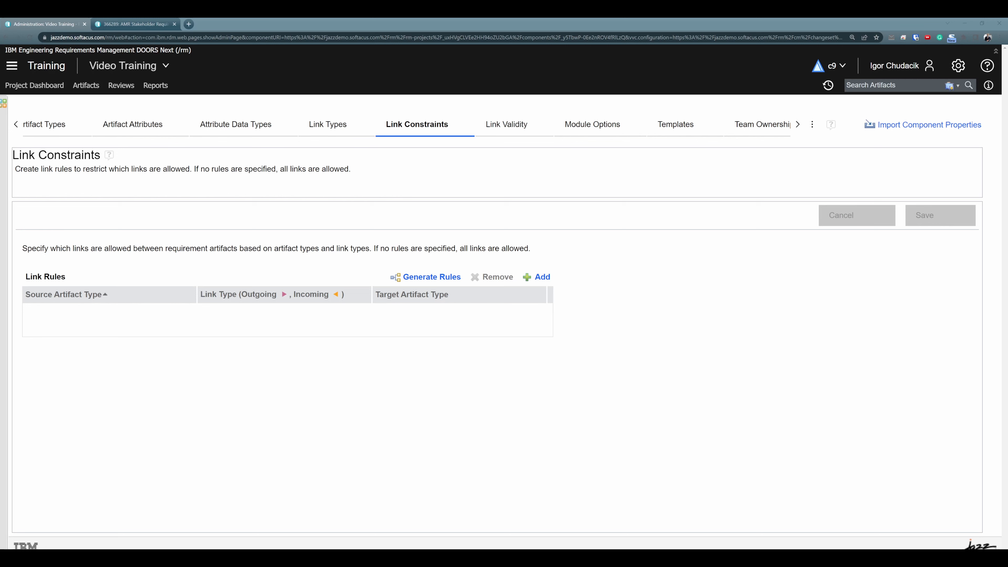
# In the AMR Stakeholder Requirements Specification, add an outgoing Synonym link from artifact 366487 to Pinch Areas in AMR Hazards and Risks, and display its details.
pyautogui.click(133, 24)
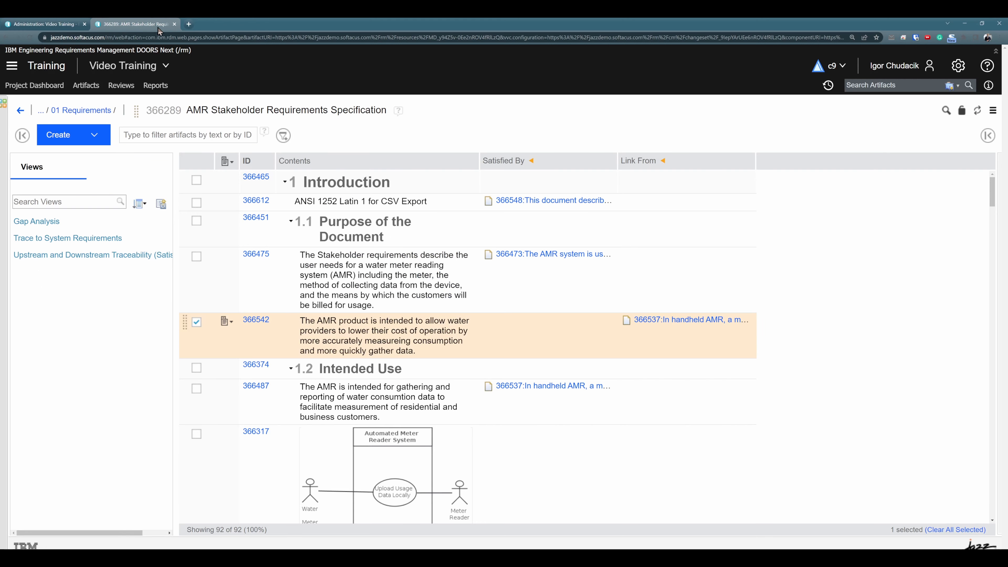
pyautogui.click(691, 459)
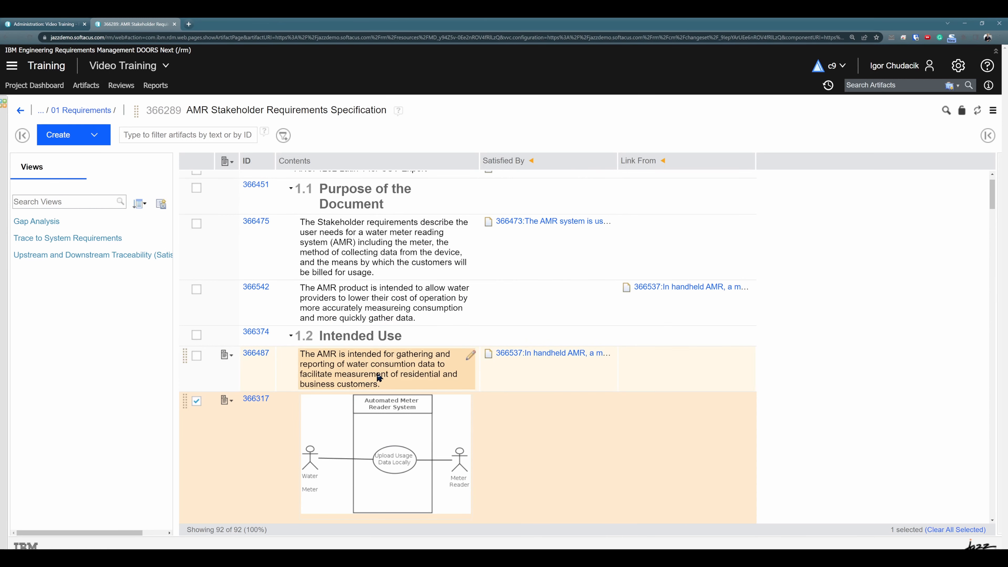
pyautogui.click(369, 377)
pyautogui.rightClick(240, 375)
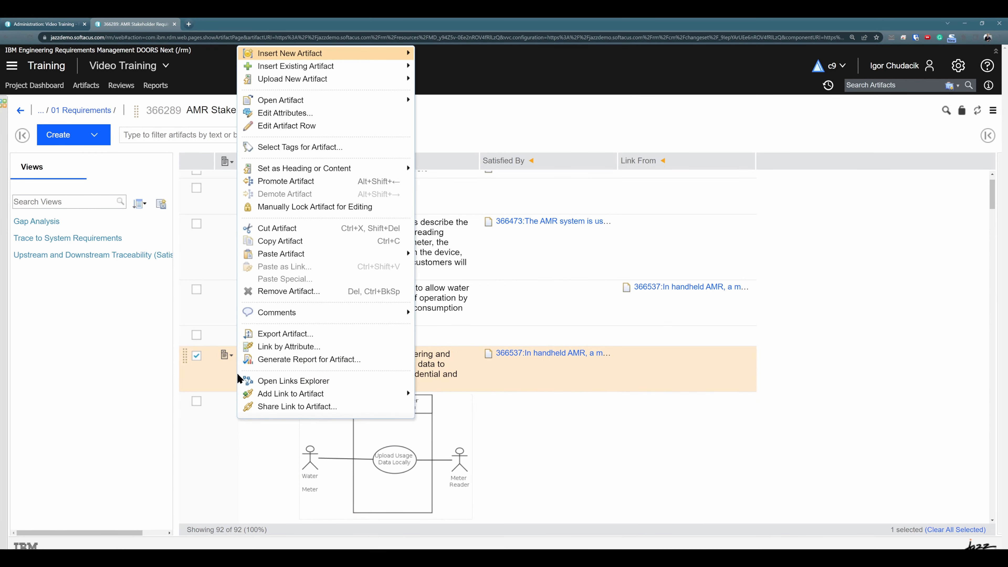
pyautogui.moveTo(282, 396)
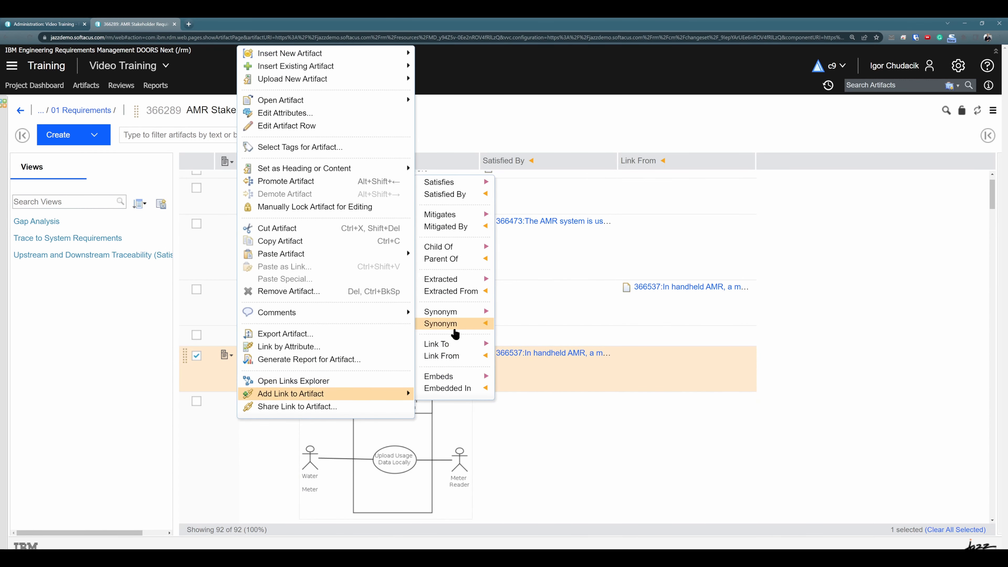
pyautogui.click(458, 314)
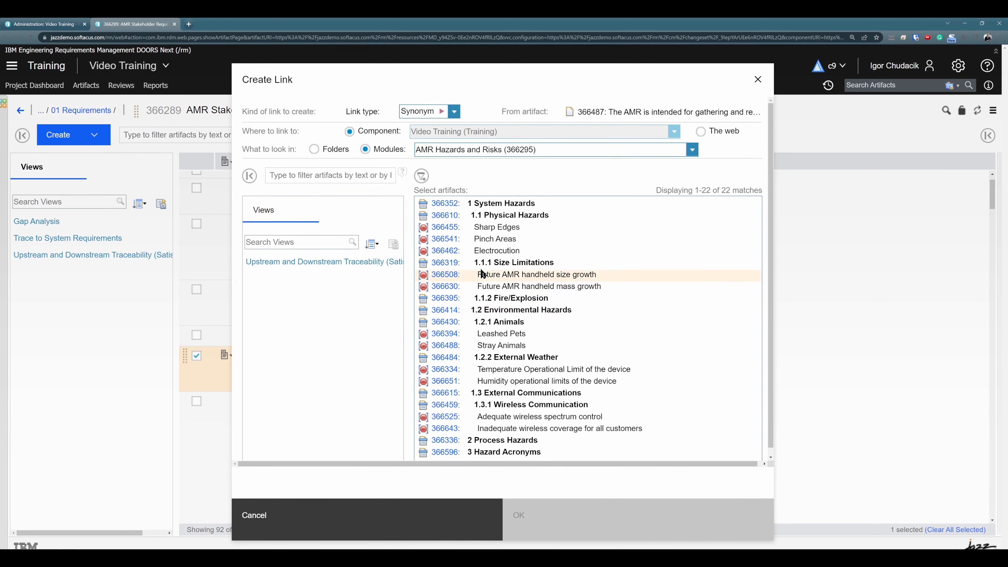
pyautogui.click(504, 238)
pyautogui.click(585, 524)
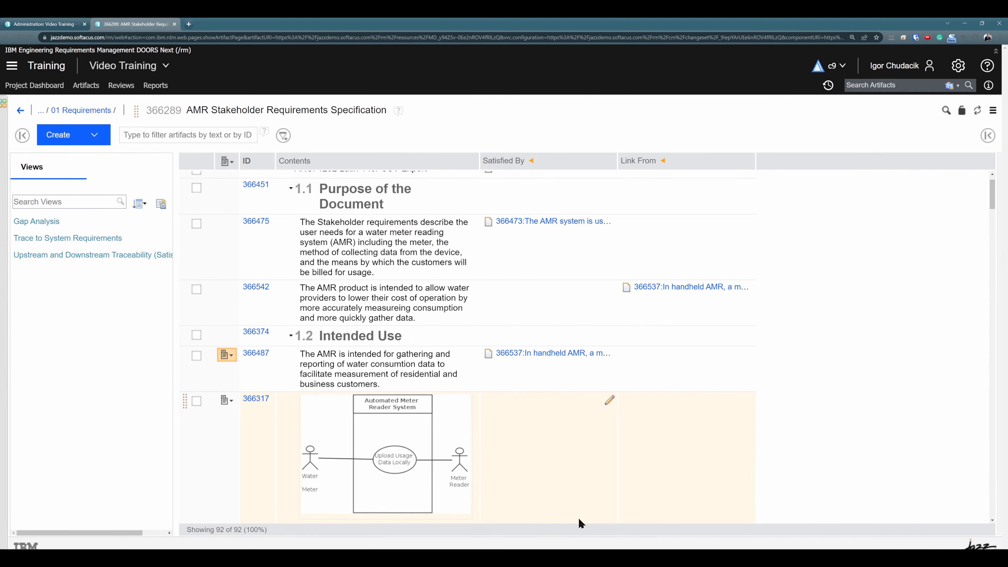
pyautogui.click(359, 365)
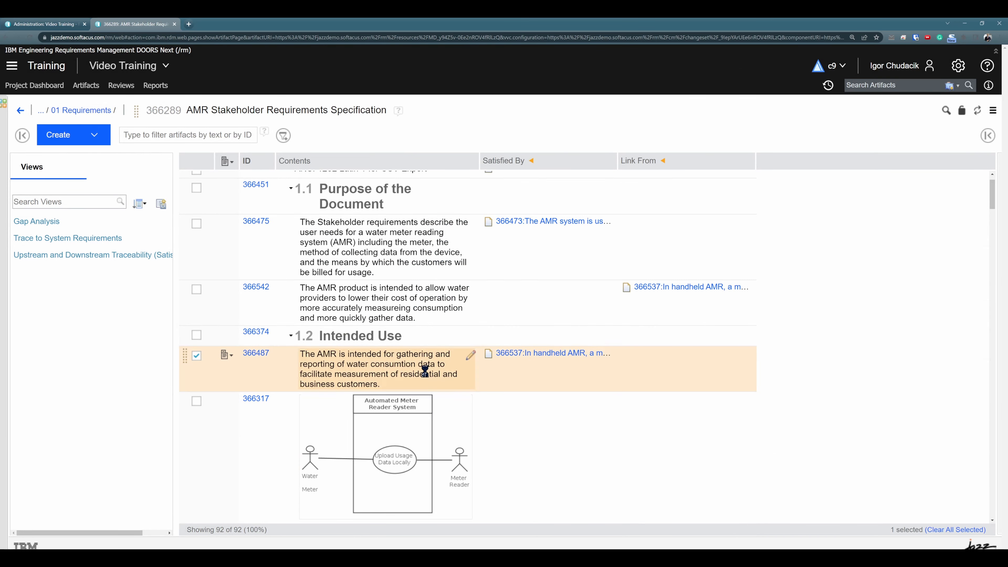
pyautogui.click(987, 135)
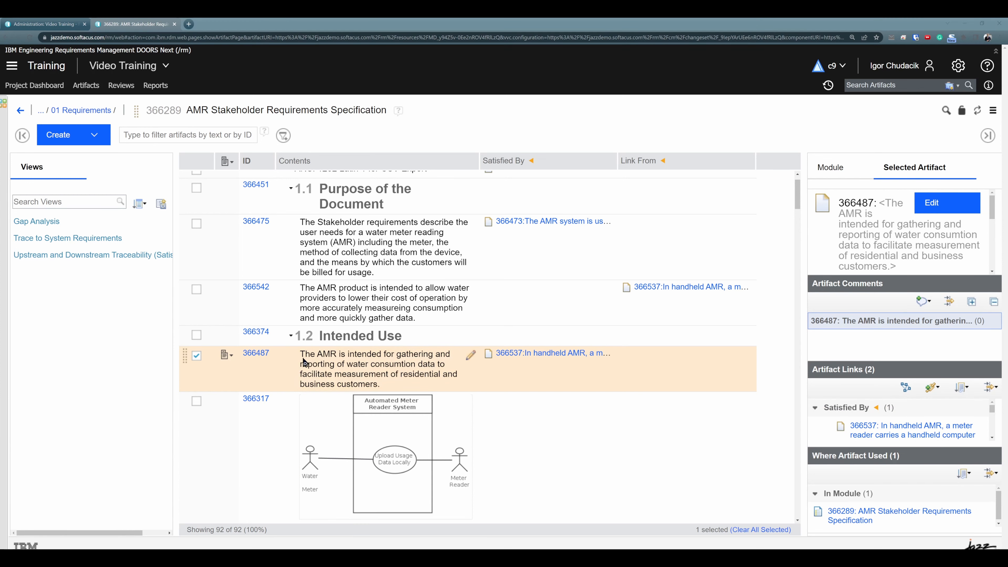
# Add a Satisfies link from artifact 366542 to 366351 in the AMR System Requirements Specification, and review the artifact's links.
pyautogui.click(348, 309)
pyautogui.click(227, 288)
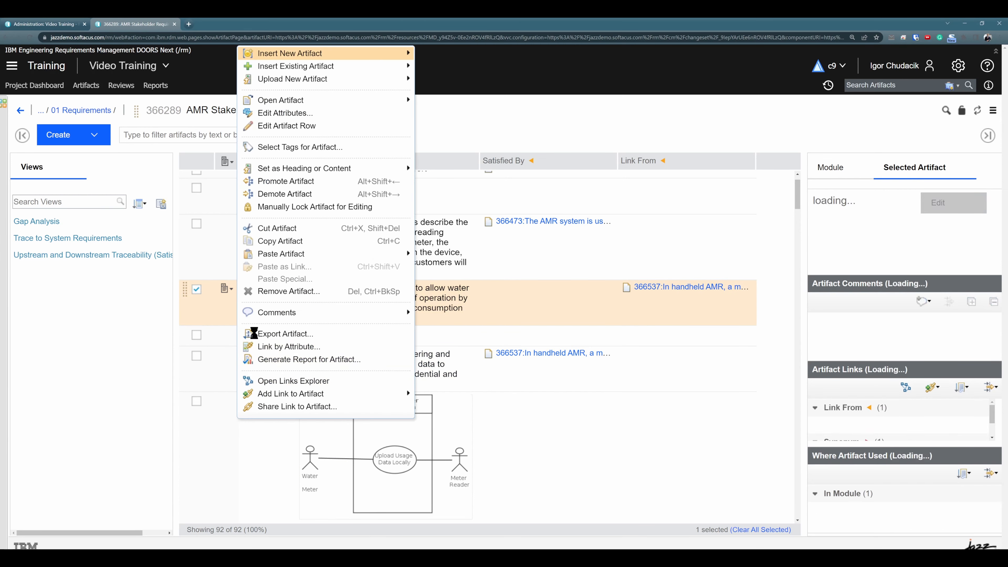
pyautogui.moveTo(285, 397)
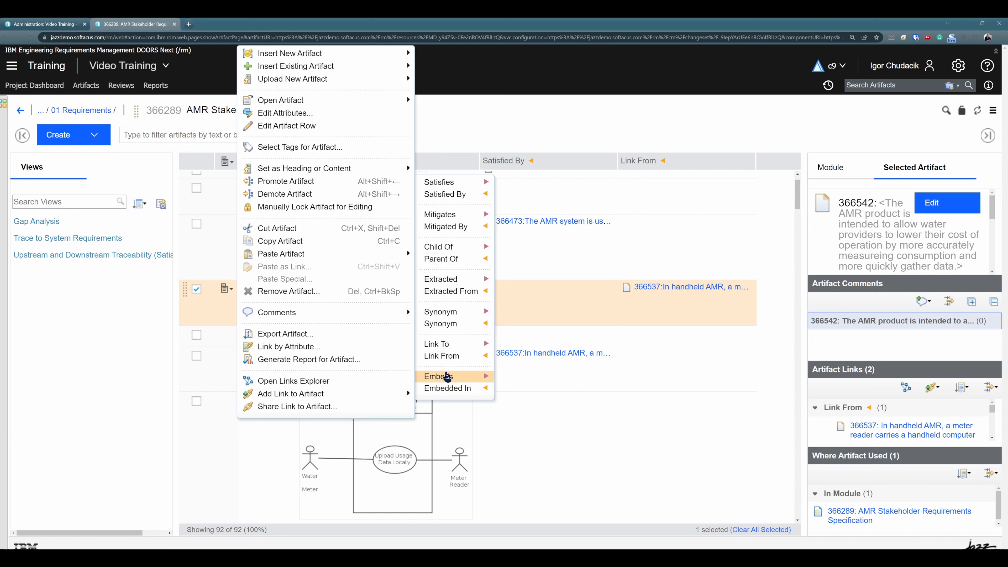
pyautogui.click(445, 186)
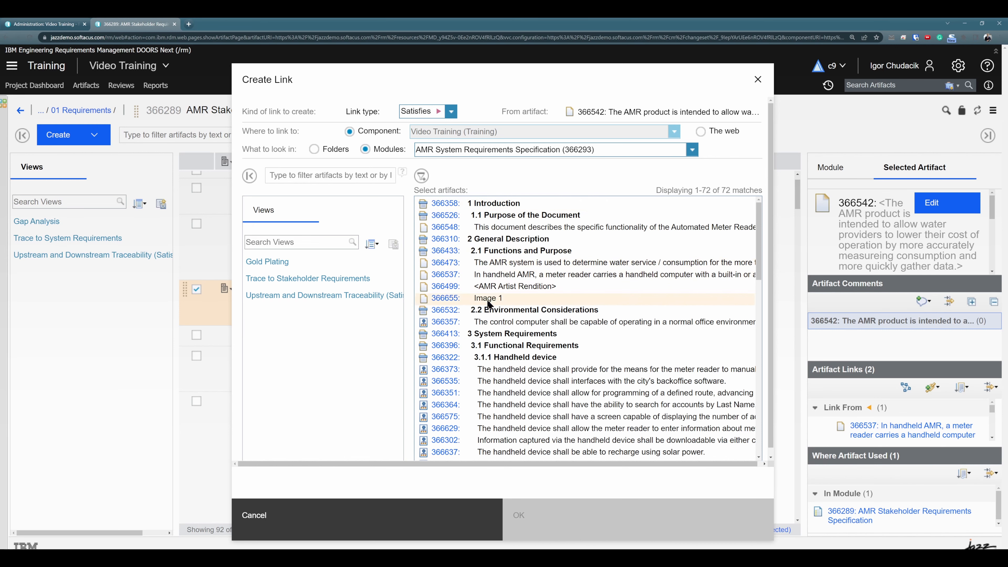
pyautogui.click(513, 395)
pyautogui.click(547, 529)
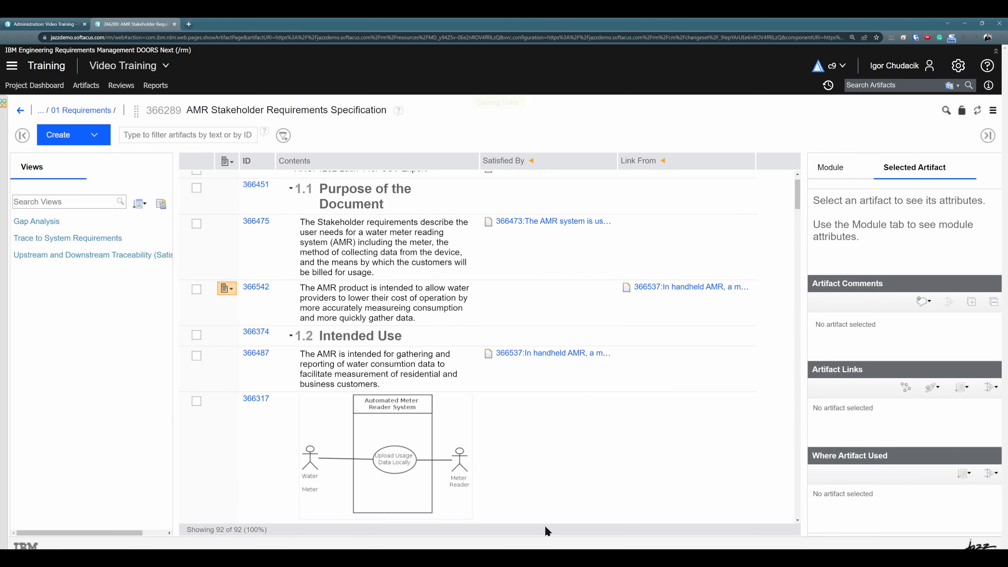
pyautogui.click(369, 314)
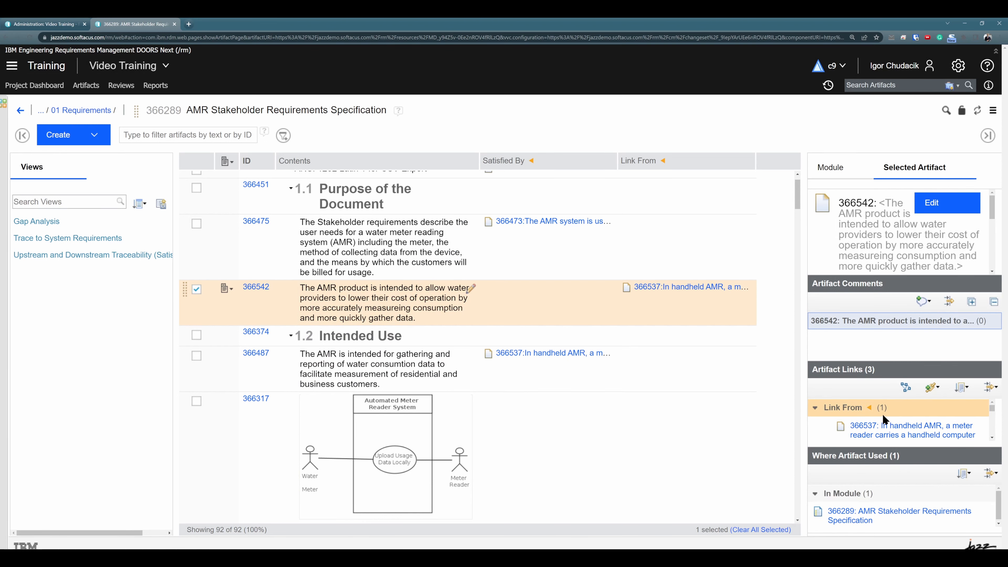
pyautogui.scroll(-5, 882, 414)
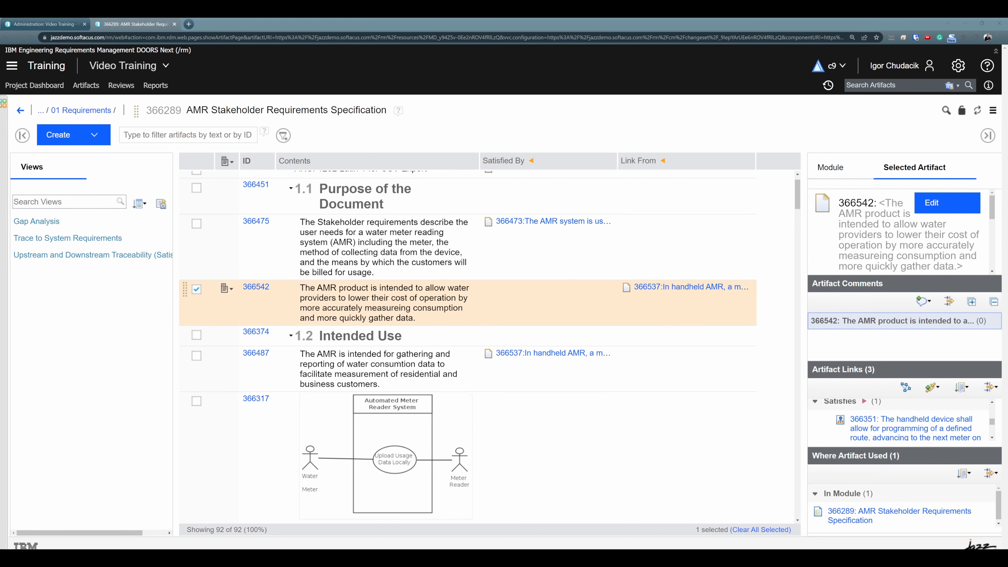
# Add and save a link constraint rule with Stakeholder Requirement as link start, Satisfied By as link type and System Requirement as link end.
pyautogui.hotkey('ctrl', 'pageup')
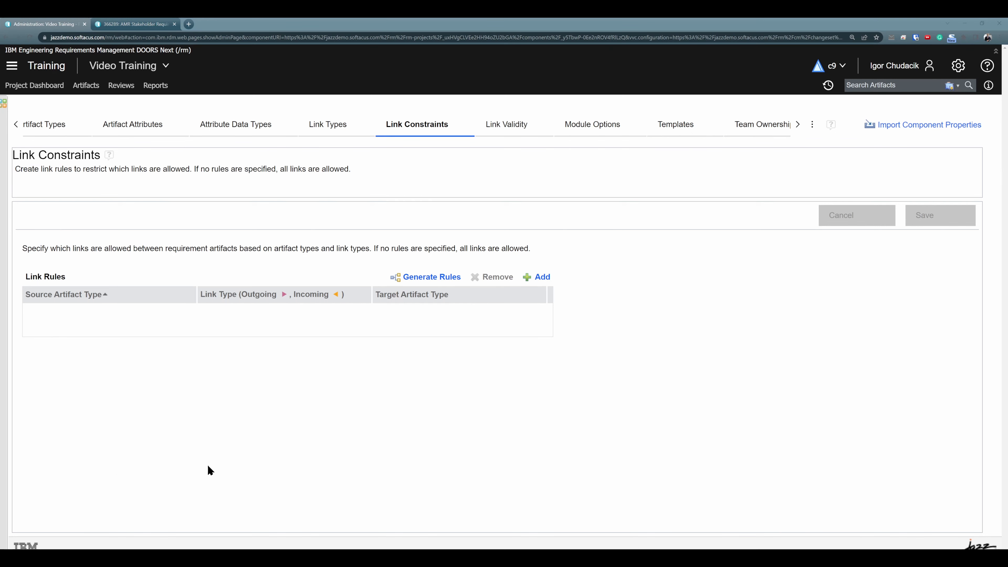
pyautogui.click(539, 278)
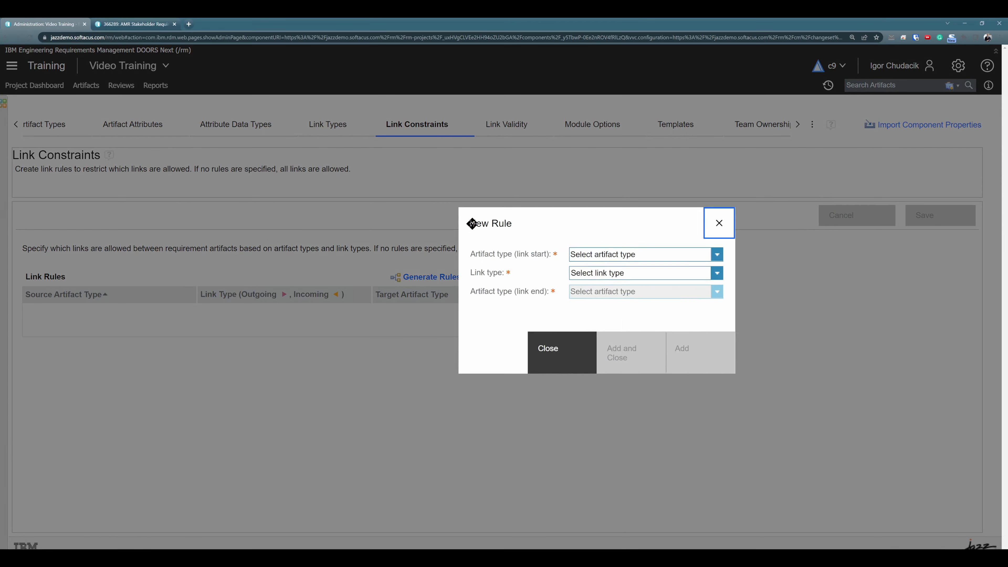
pyautogui.click(511, 258)
pyautogui.click(523, 259)
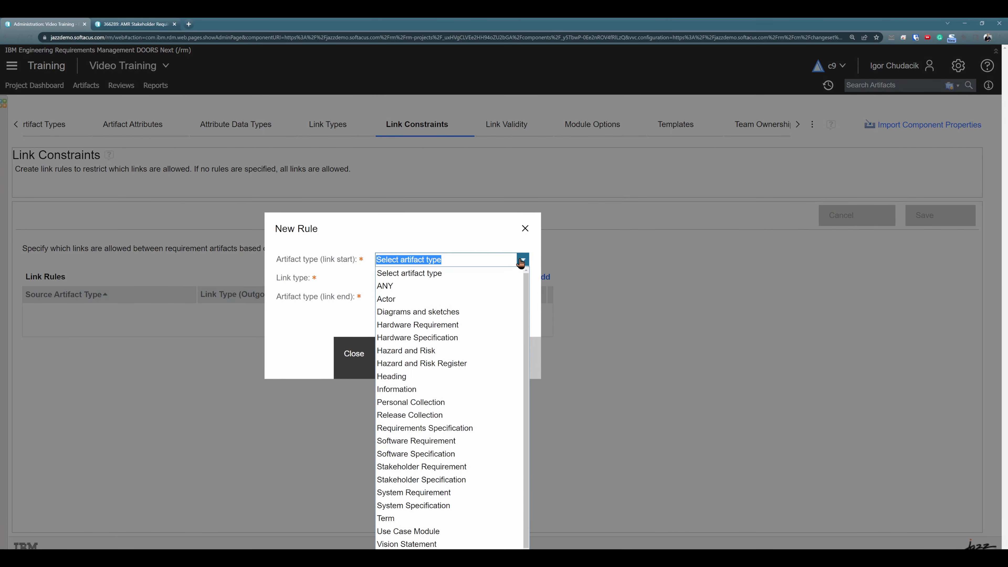
pyautogui.click(434, 467)
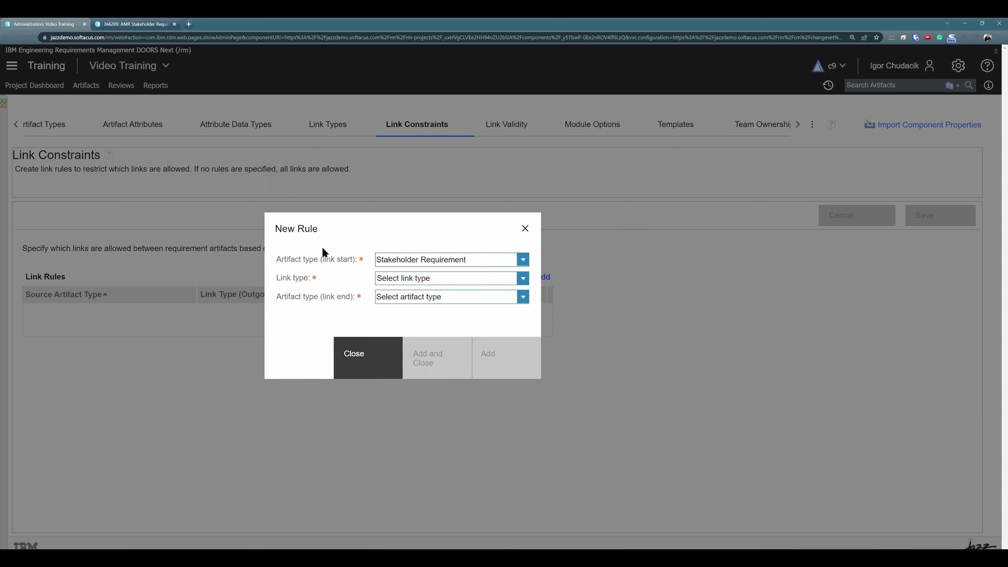
pyautogui.click(523, 279)
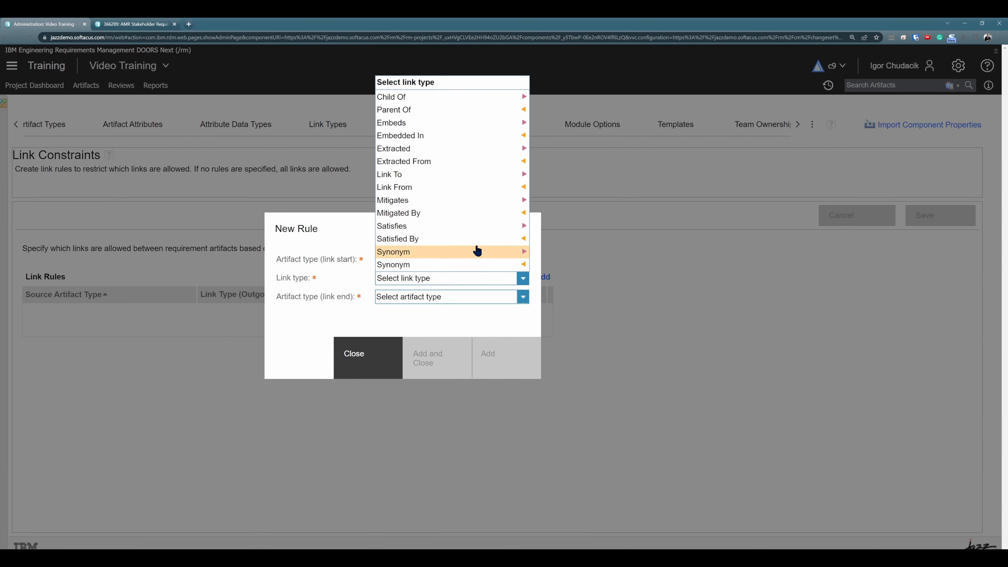
pyautogui.click(462, 244)
pyautogui.click(523, 298)
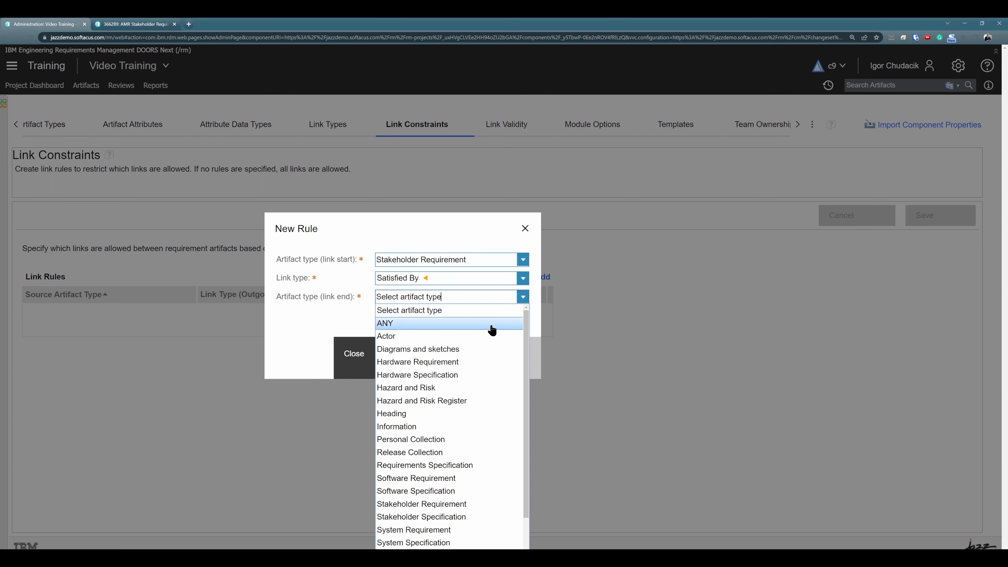
pyautogui.click(440, 530)
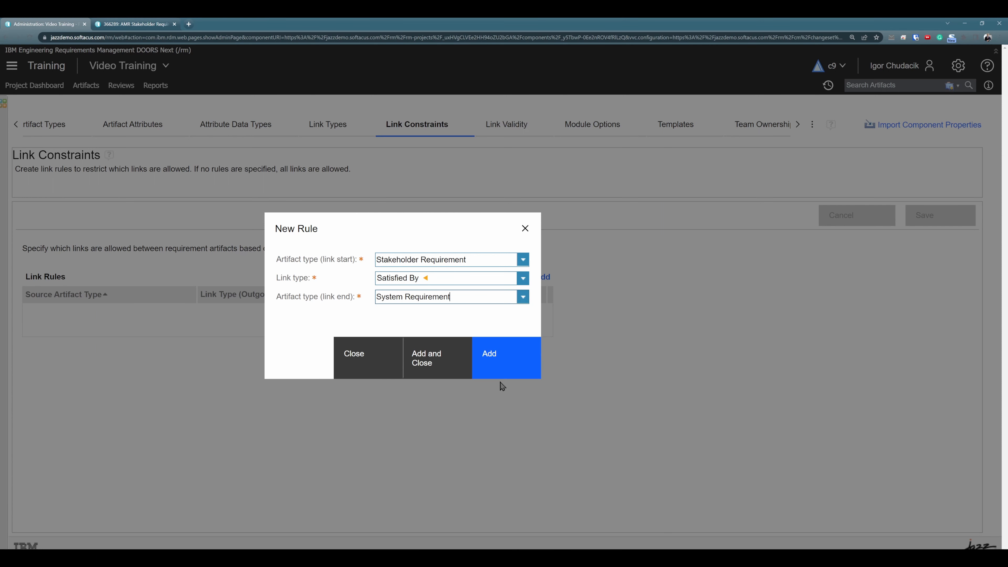
pyautogui.click(458, 362)
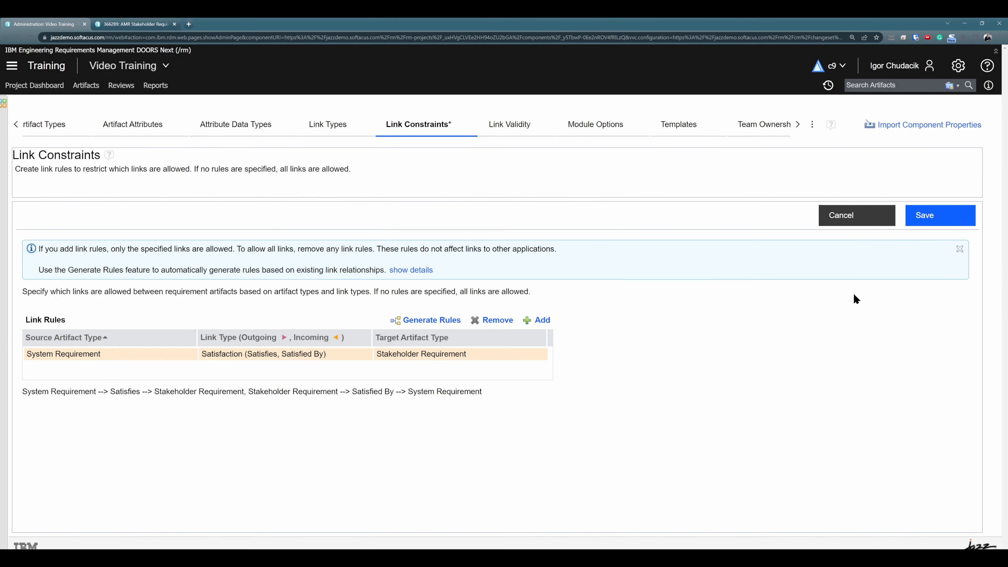
pyautogui.click(928, 215)
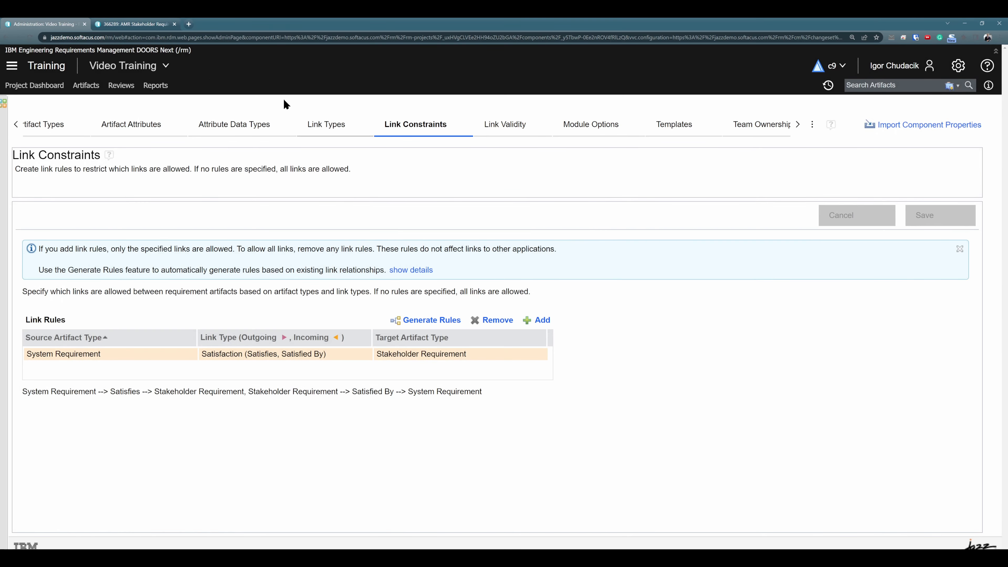
# Reload the AMR Stakeholder Requirements Specification and start a Satisfied By link from stakeholder requirement 366385.
pyautogui.click(135, 24)
pyautogui.click(27, 38)
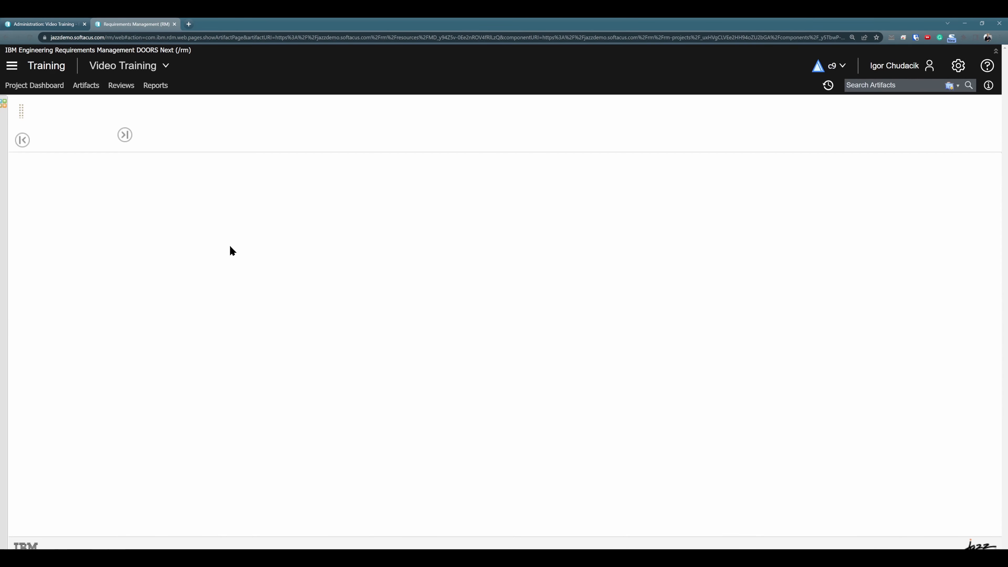
pyautogui.scroll(-6, 230, 254)
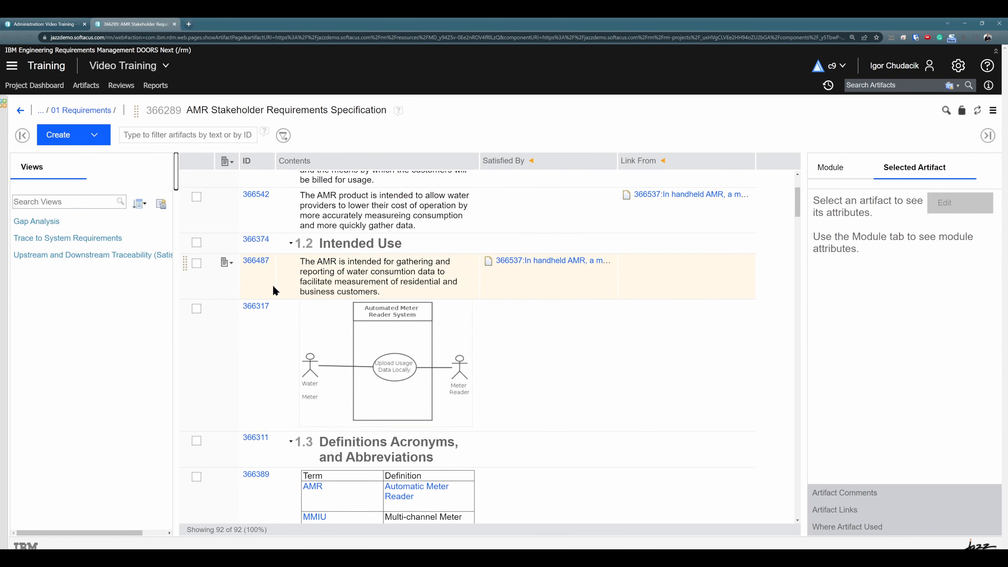
pyautogui.scroll(-7, 395, 347)
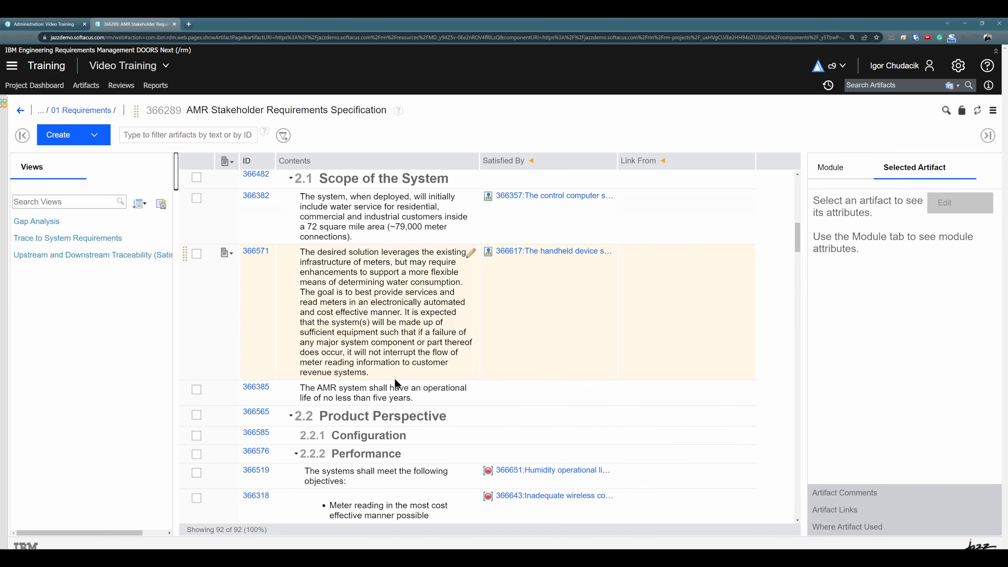
pyautogui.click(273, 316)
pyautogui.click(226, 314)
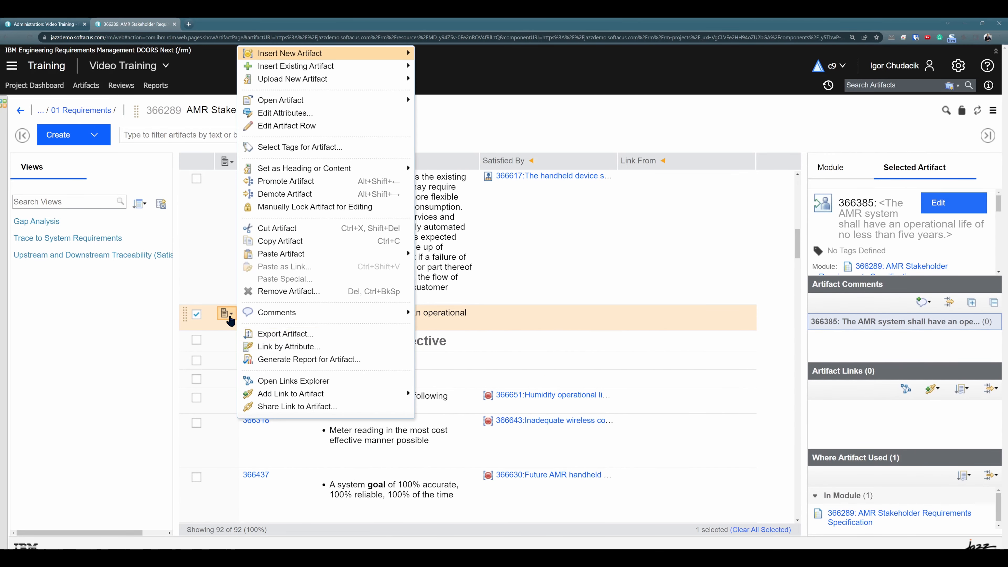
pyautogui.moveTo(379, 400)
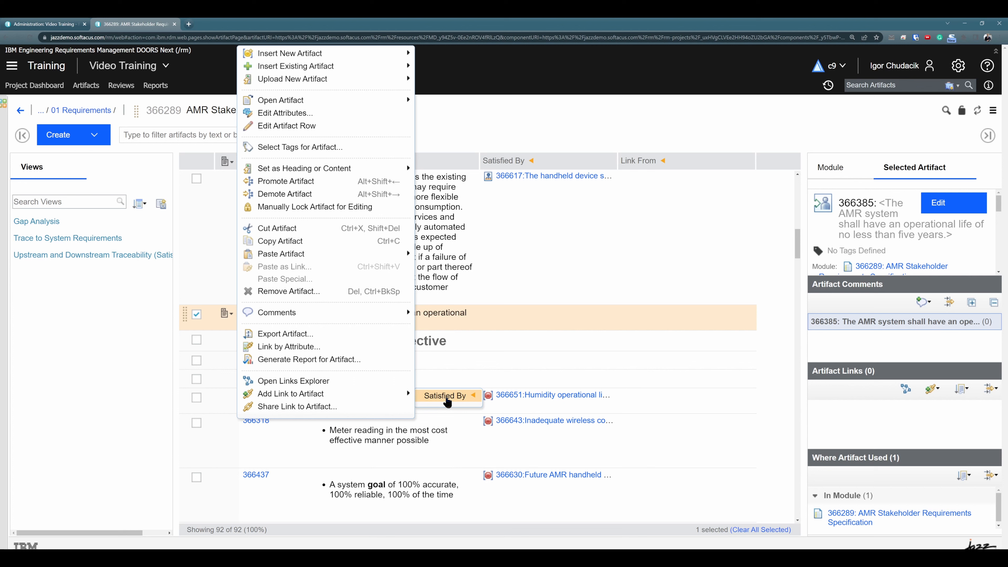
pyautogui.click(456, 397)
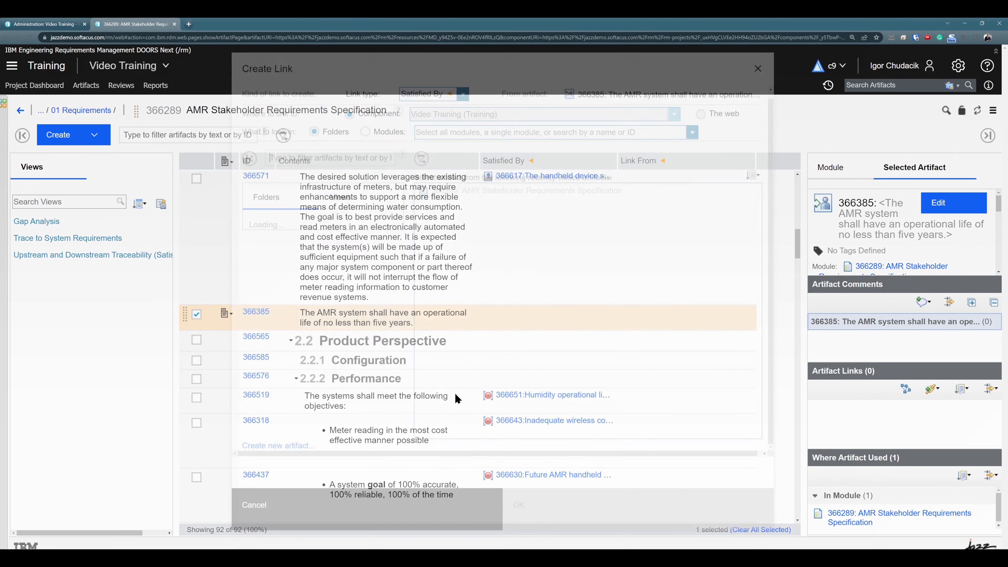
# Check which link types are offered for requirement 366385, and cancel the link creation.
pyautogui.click(463, 104)
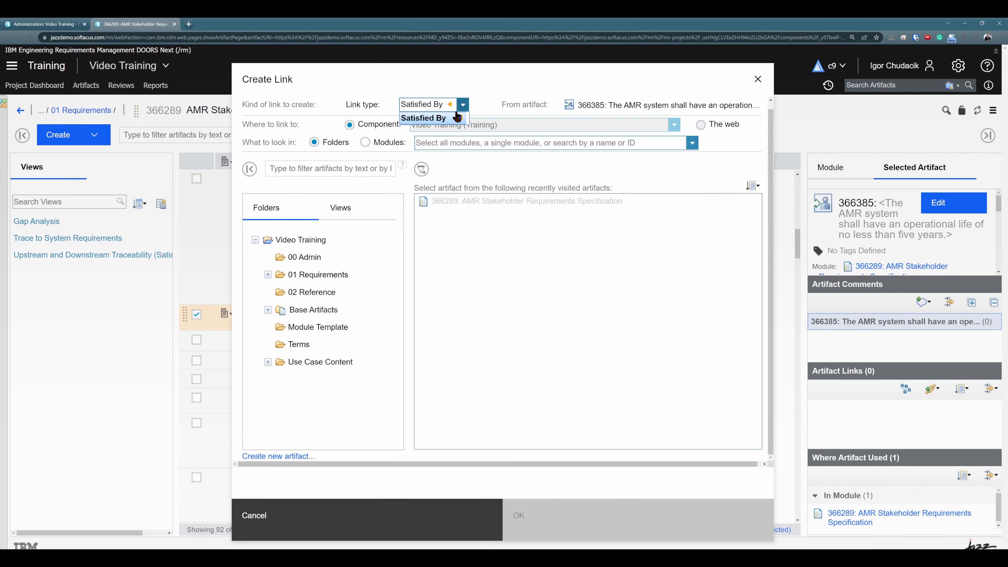
pyautogui.click(459, 110)
pyautogui.click(460, 110)
pyautogui.click(463, 106)
pyautogui.click(463, 106)
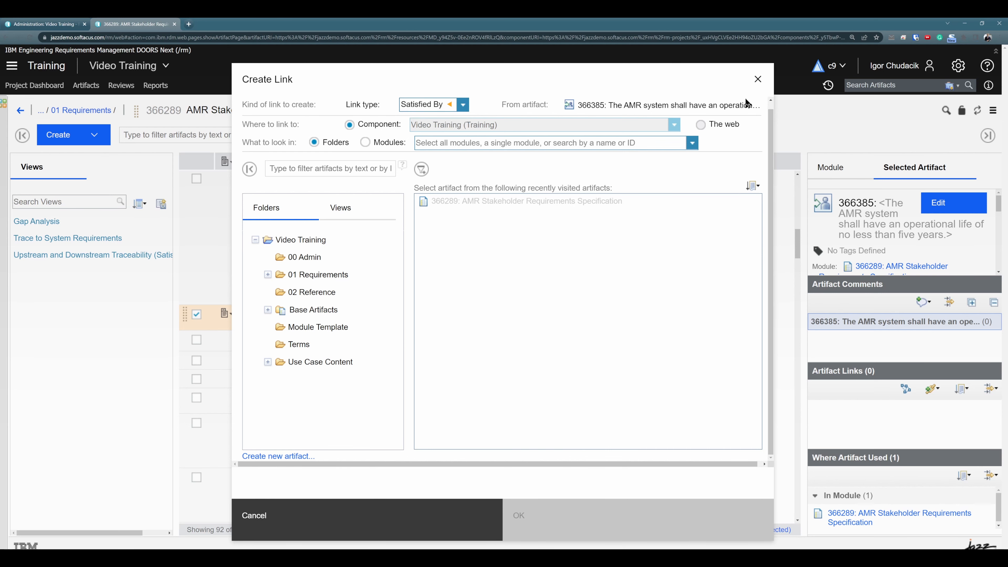
pyautogui.click(757, 79)
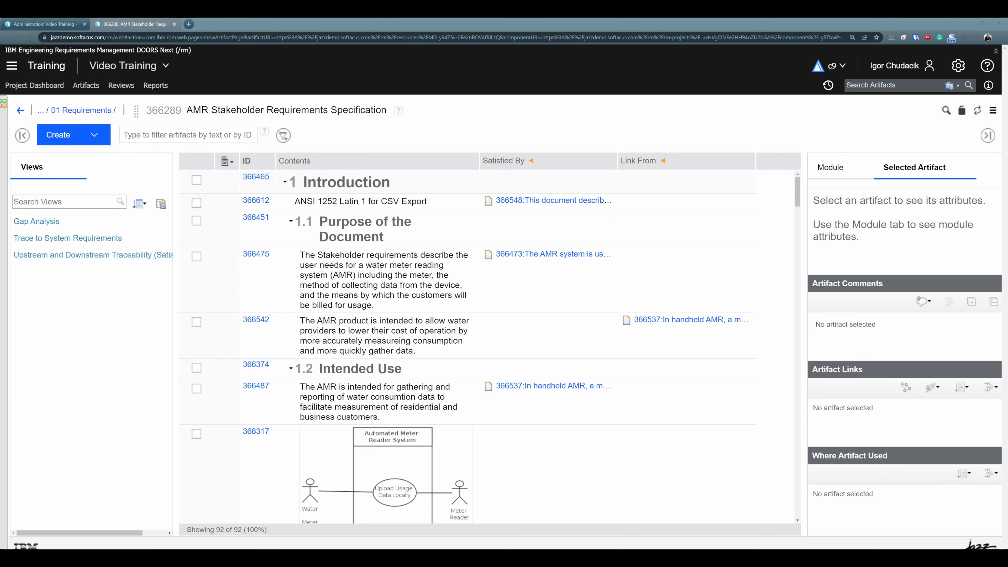
# Open the AMR Hazards and Risks module and check the link actions available for the Pinch Areas artifact.
pyautogui.click(85, 85)
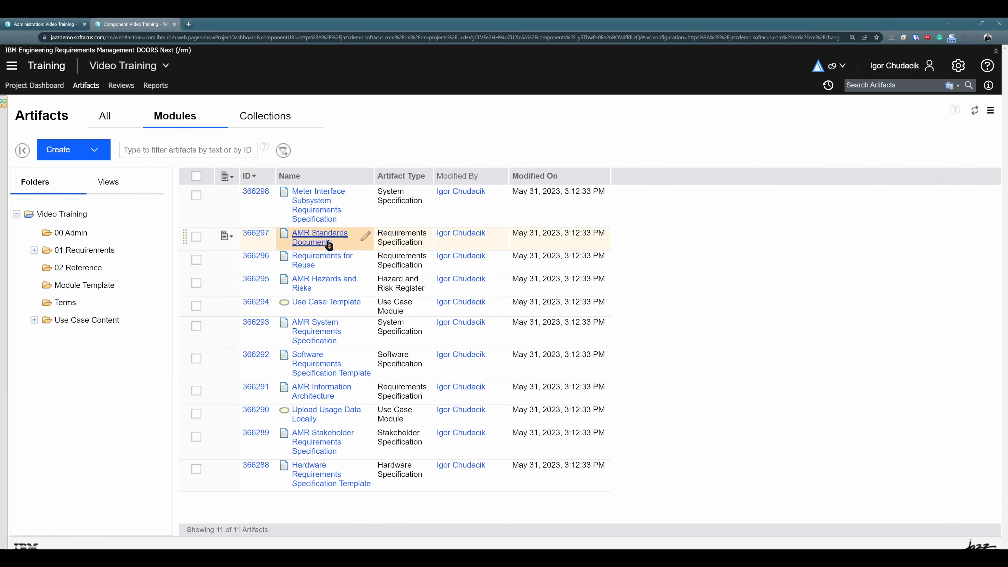
pyautogui.click(337, 284)
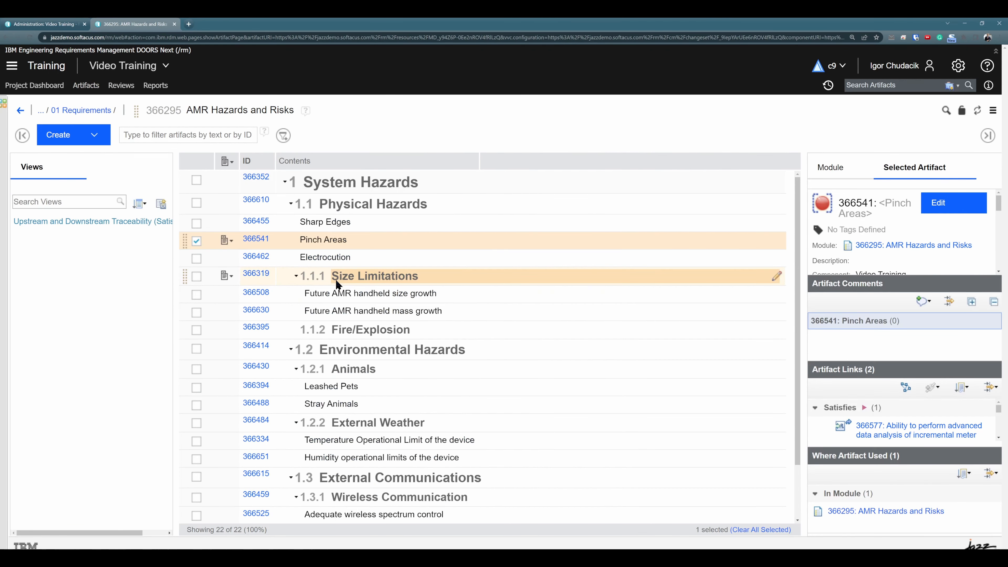
pyautogui.click(227, 241)
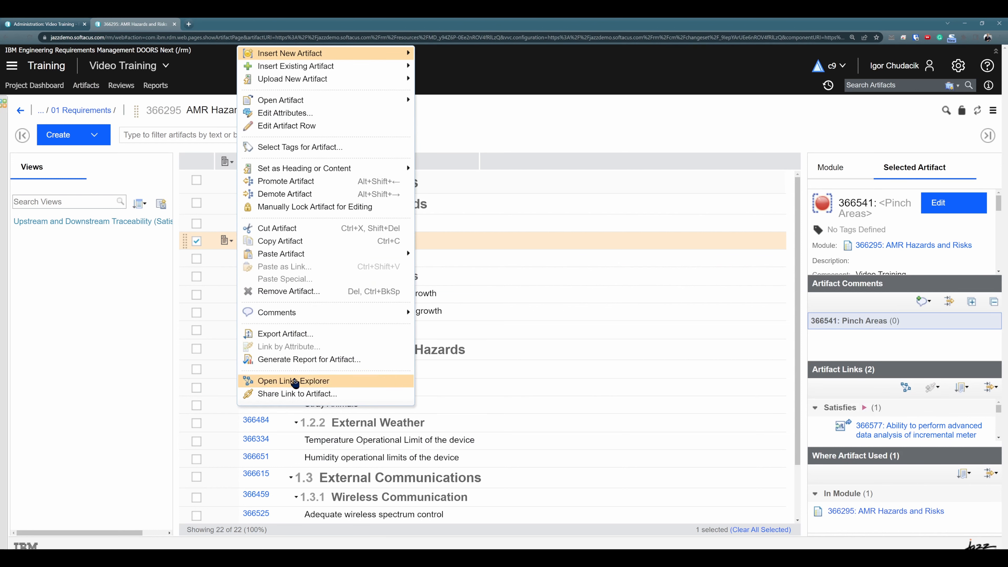
# Return to the Link Constraints administration page and generate link rules from the component's existing links.
pyautogui.click(100, 341)
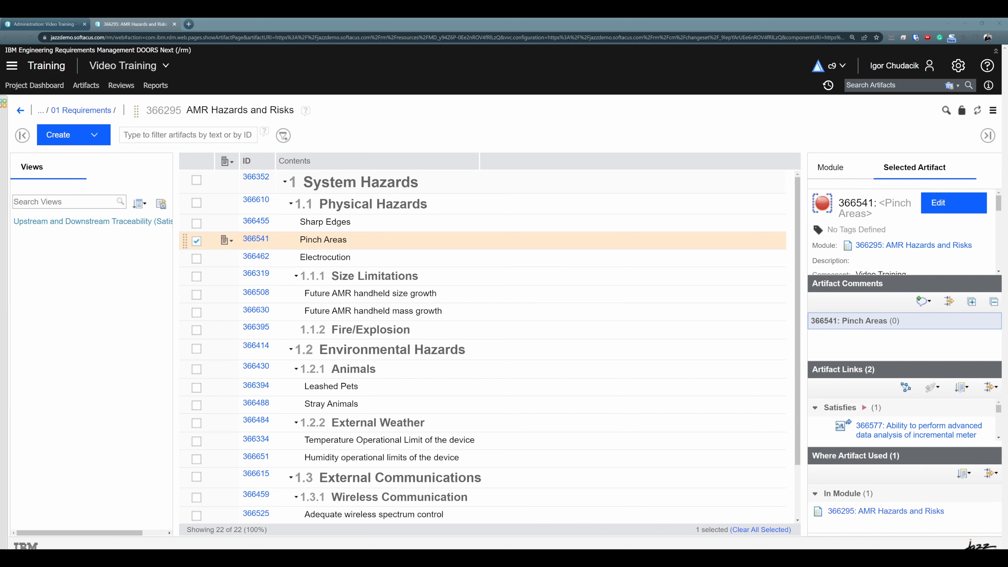
pyautogui.click(44, 24)
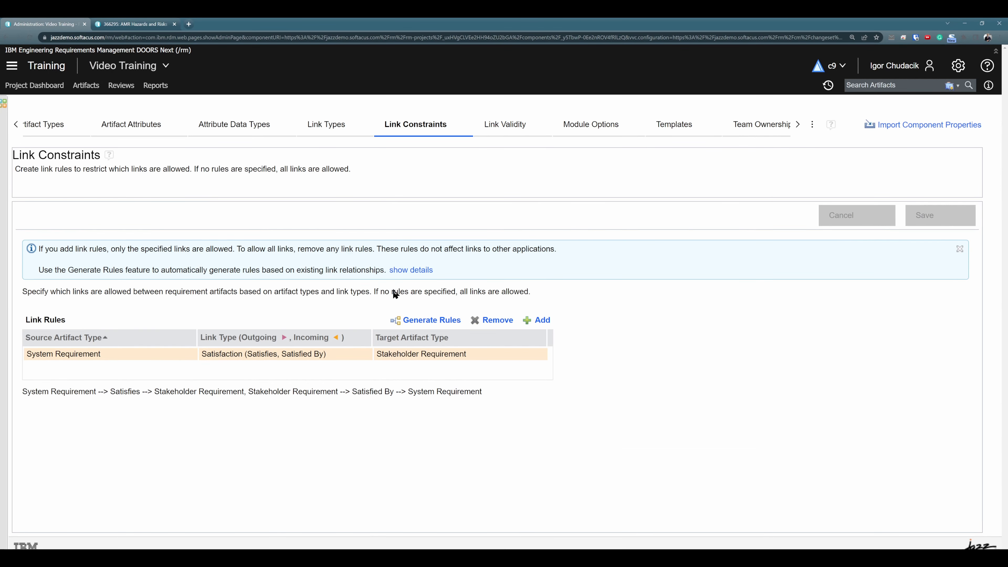
pyautogui.click(427, 323)
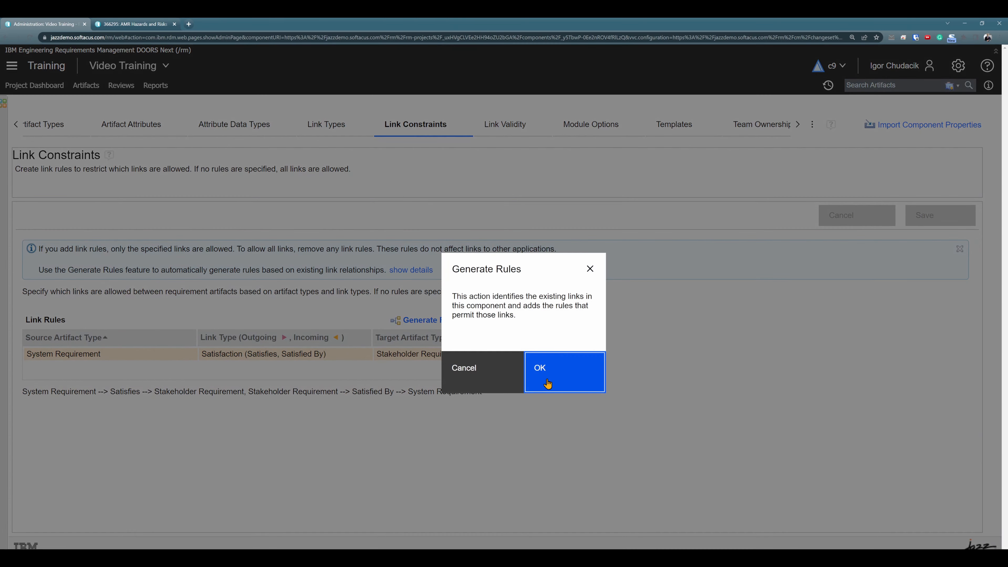
pyautogui.click(542, 375)
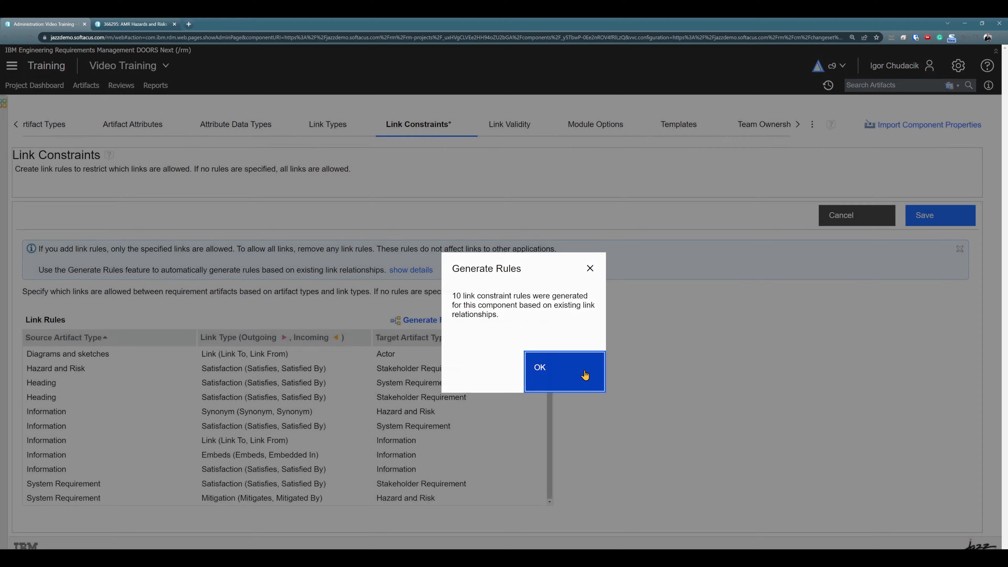
pyautogui.click(585, 374)
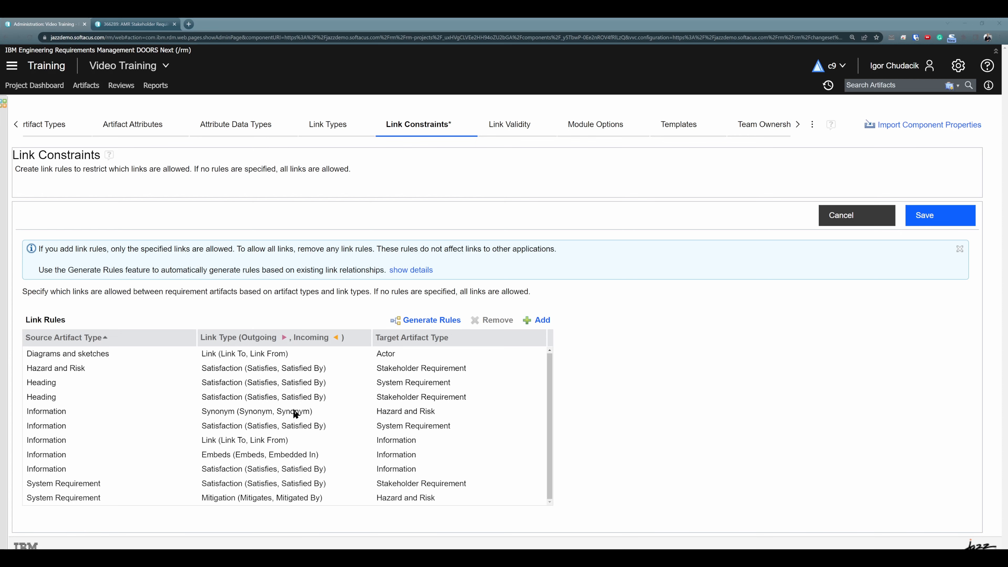
# Check the artifact type of artifact 366487 in the AMR Stakeholder Requirements Specification, and return to the link rules.
pyautogui.click(132, 24)
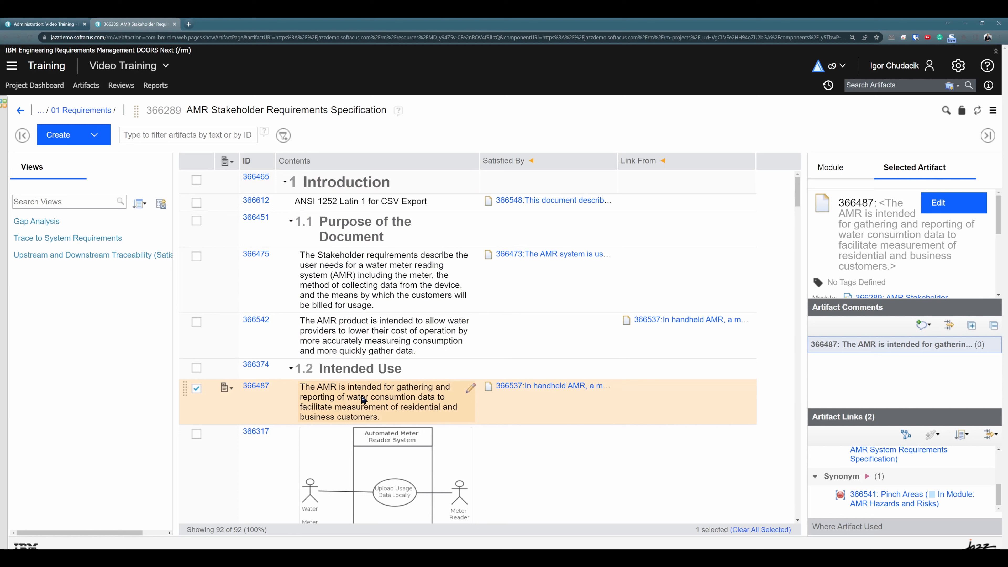
pyautogui.scroll(-5, 945, 252)
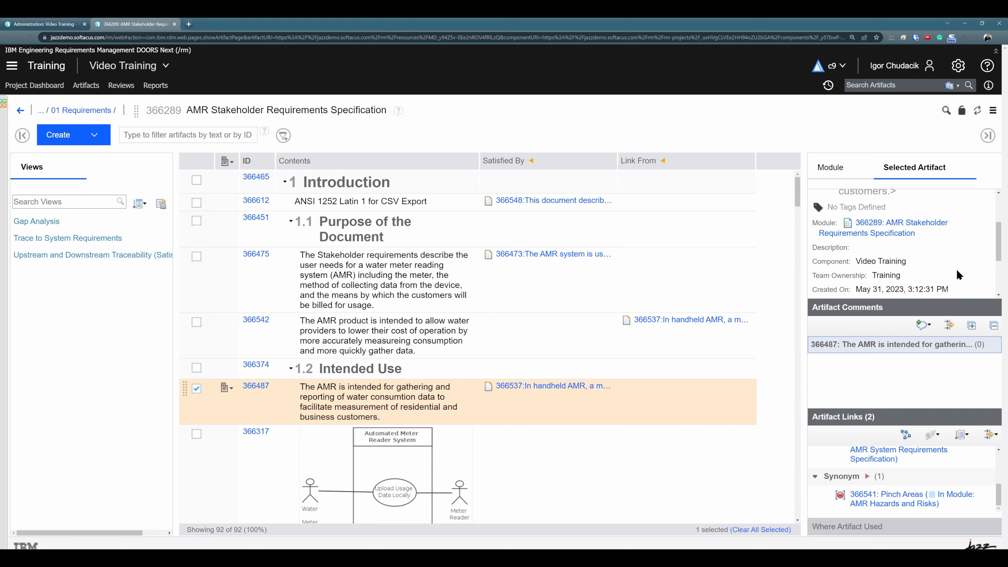
pyautogui.scroll(-1, 908, 285)
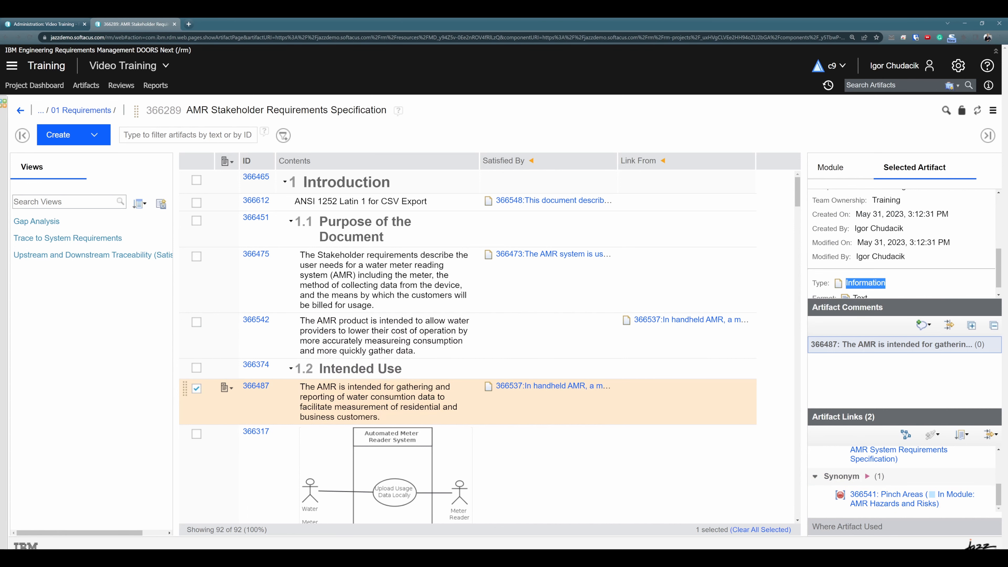
pyautogui.hotkey('ctrl', '1')
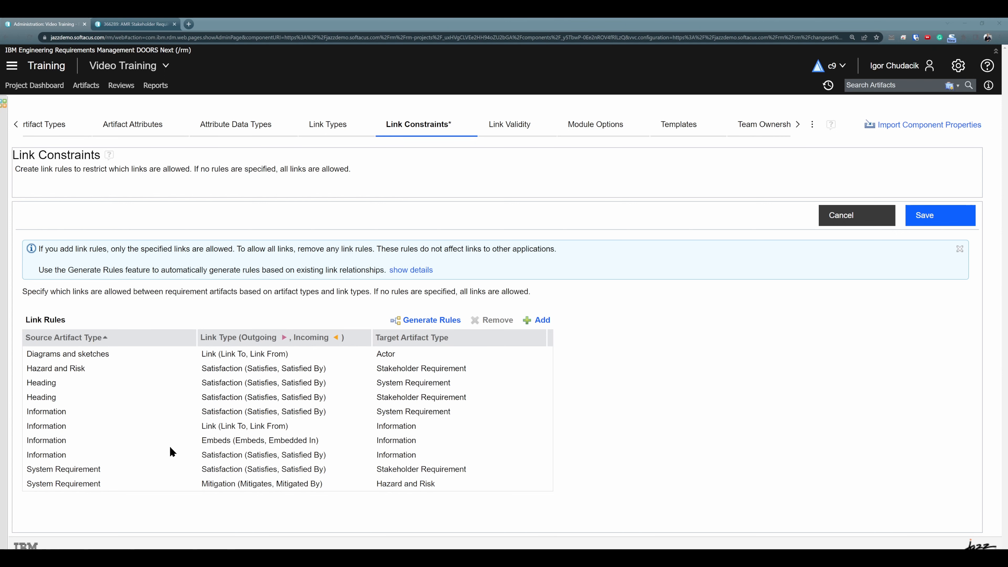
# Remove the Information–Satisfaction–System Requirement and Information–Embeds–Information link rules, and close the administration page.
pyautogui.click(258, 411)
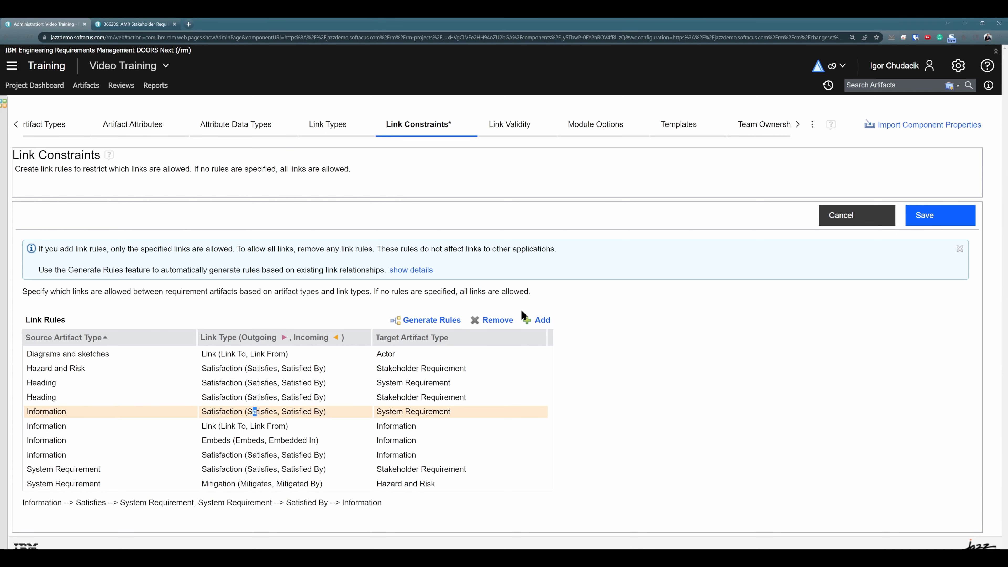
pyautogui.click(516, 320)
pyautogui.click(570, 365)
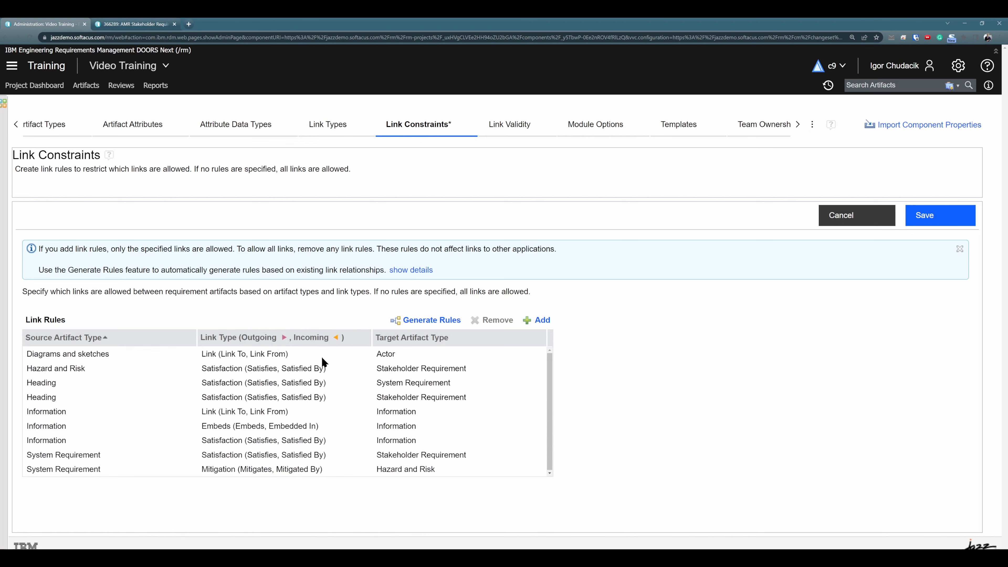
pyautogui.click(293, 425)
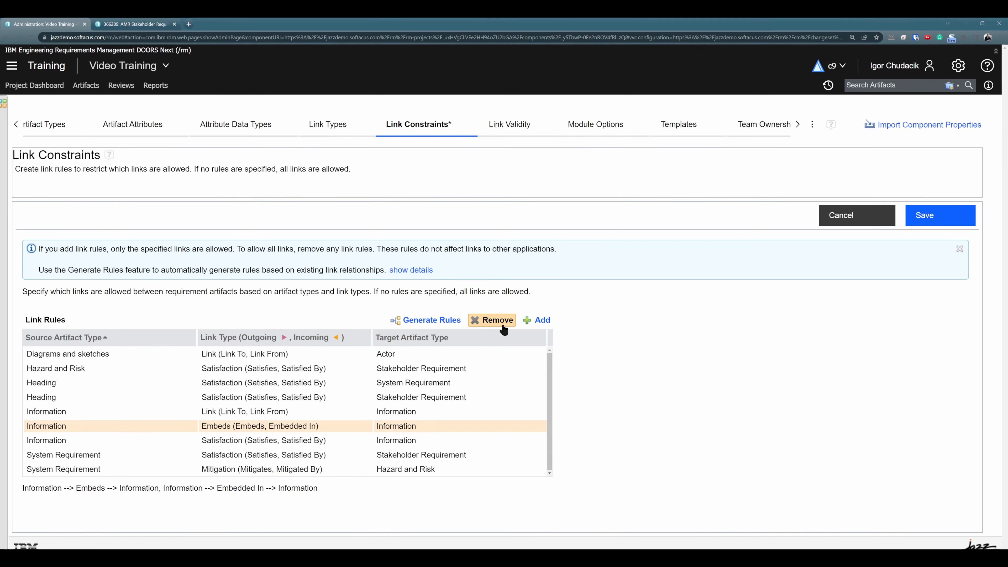
pyautogui.click(494, 320)
pyautogui.click(562, 360)
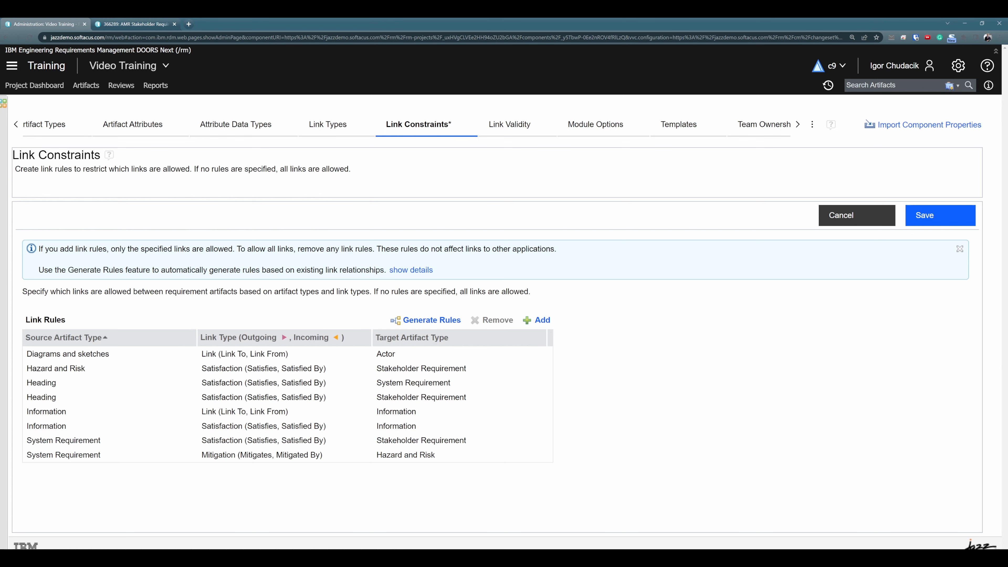
pyautogui.hotkey('ctrl', 'w')
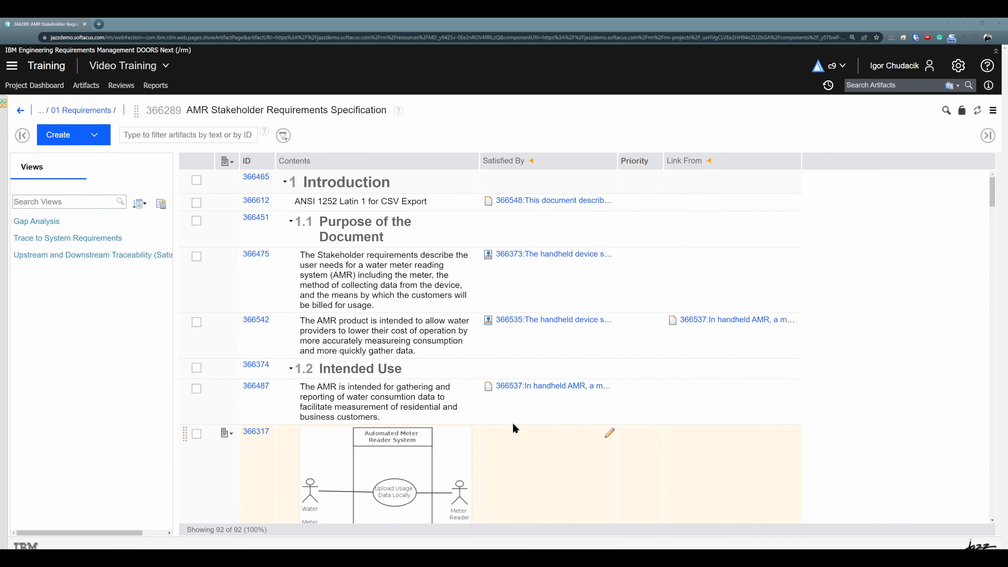
# In the AMR Stakeholder Requirements Specification's column display settings, check which columns can be formatted, and open the formatting of the Satisfied By column.
pyautogui.rightClick(547, 160)
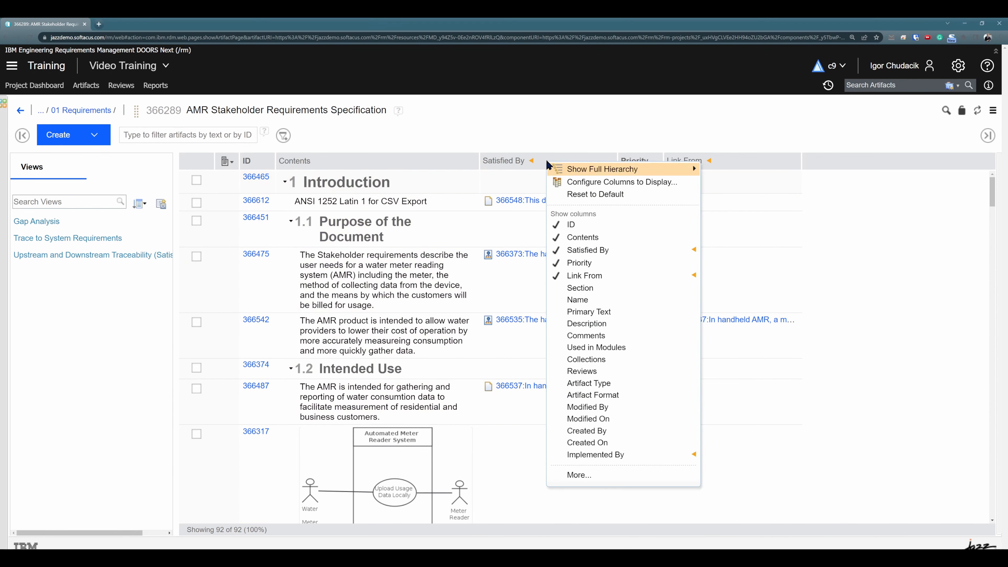
pyautogui.click(580, 474)
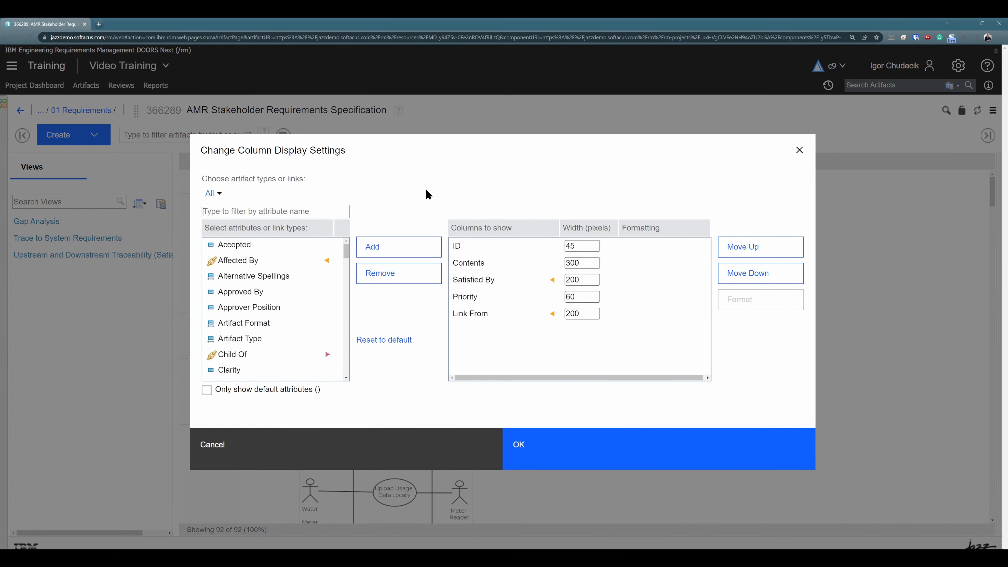
pyautogui.click(475, 250)
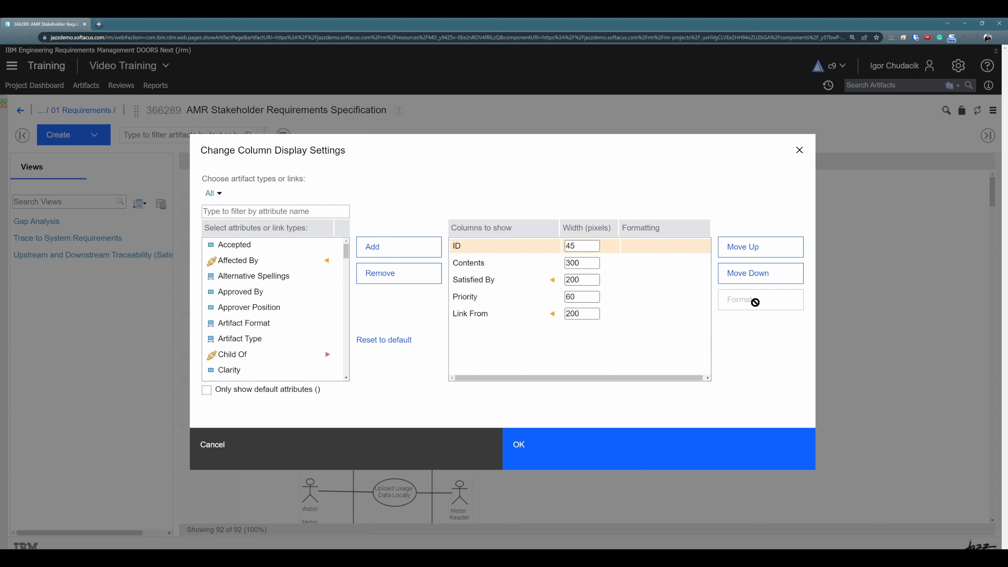
pyautogui.click(515, 265)
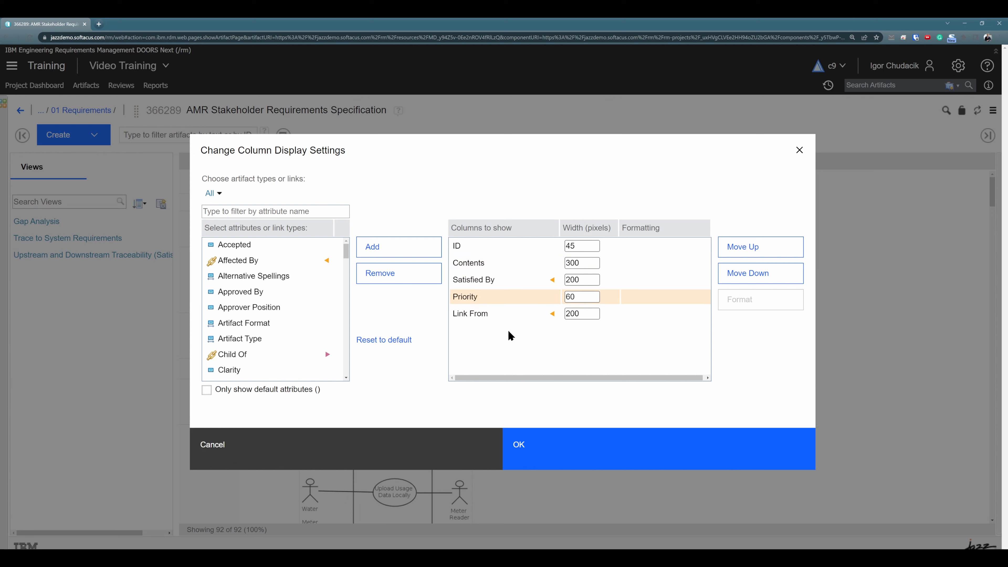
pyautogui.click(480, 317)
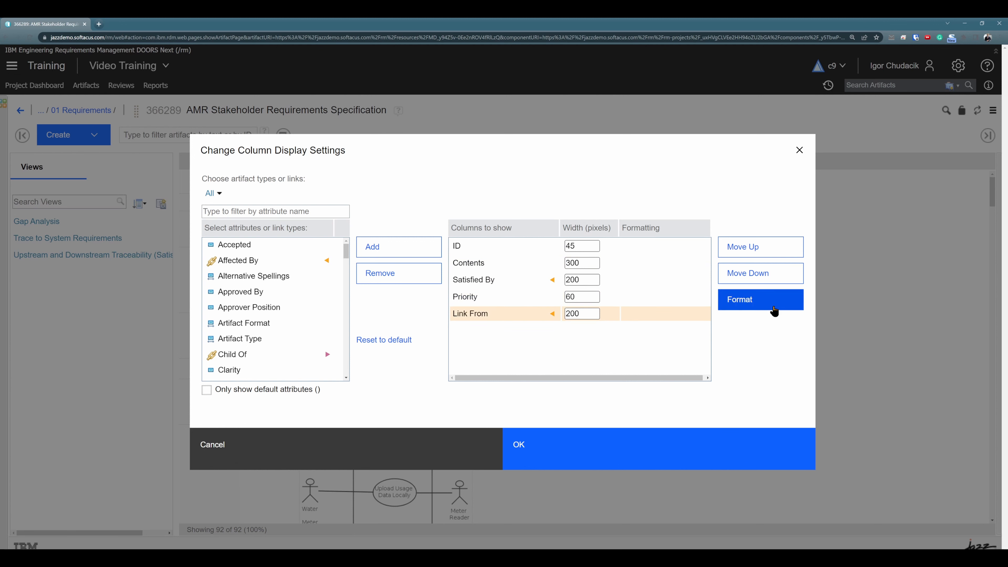
pyautogui.click(480, 280)
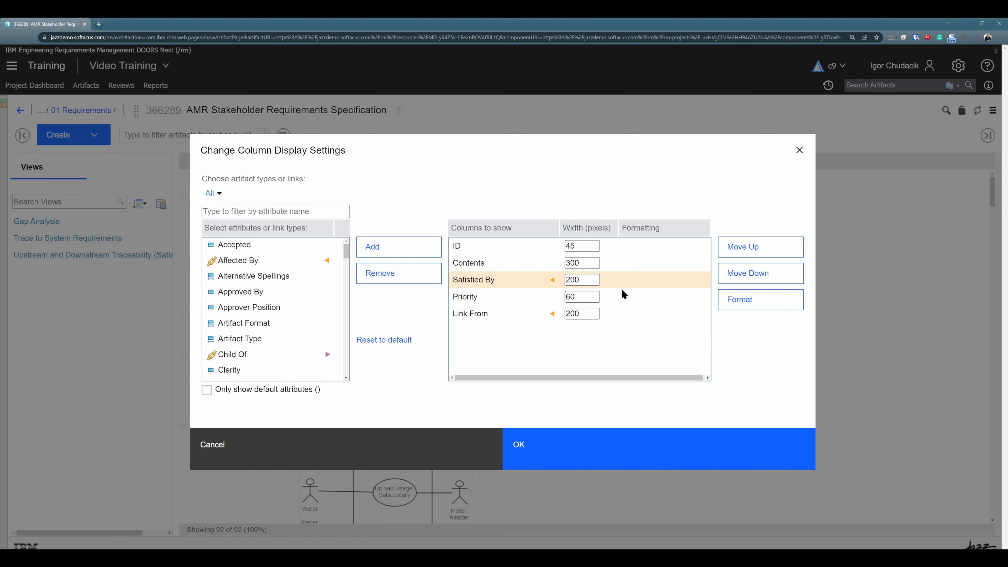
pyautogui.click(734, 306)
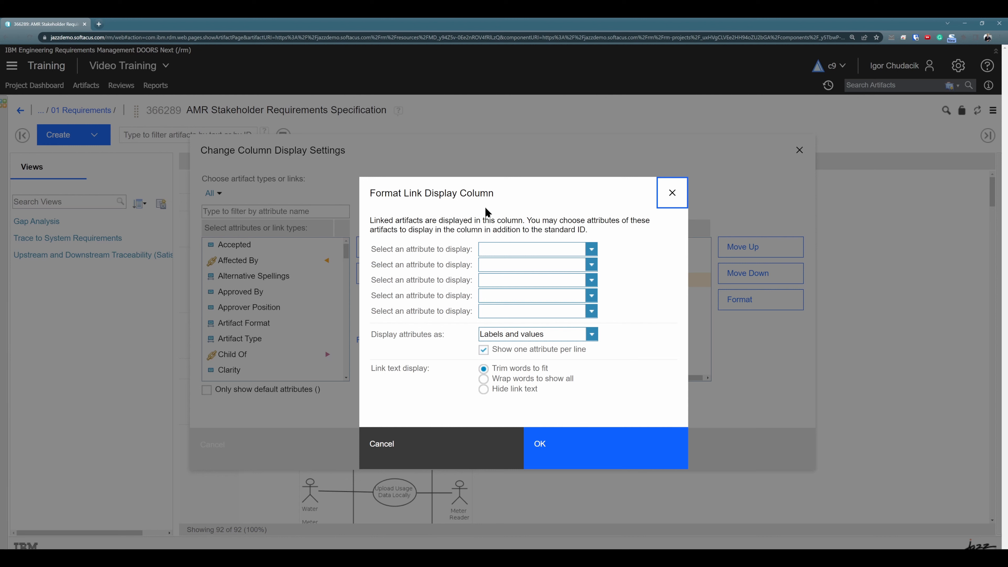
# Display the Priority, Need, Modified By and Modified On attributes of linked artifacts in the Satisfied By column, and apply the column settings.
pyautogui.click(590, 253)
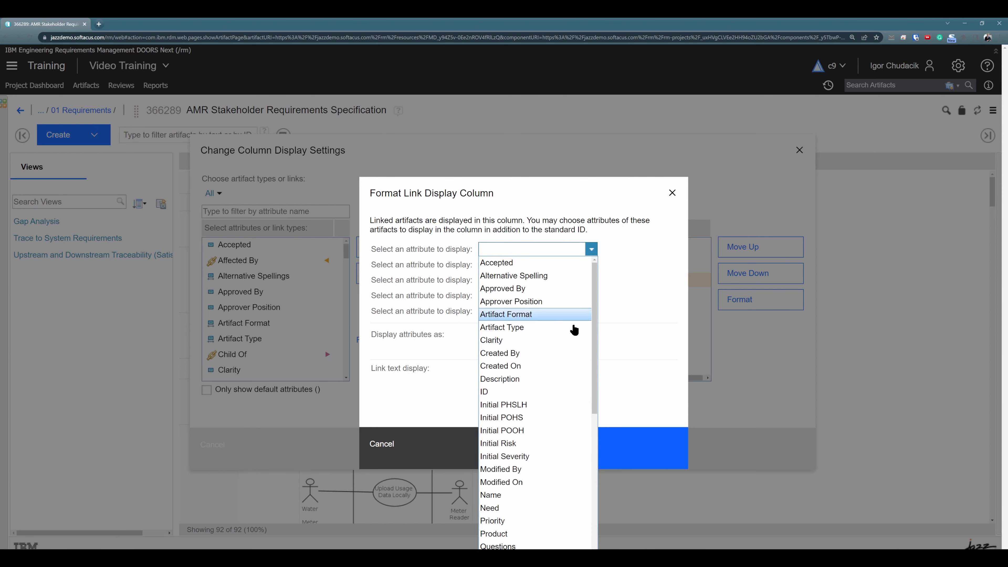
pyautogui.click(512, 511)
pyautogui.click(591, 265)
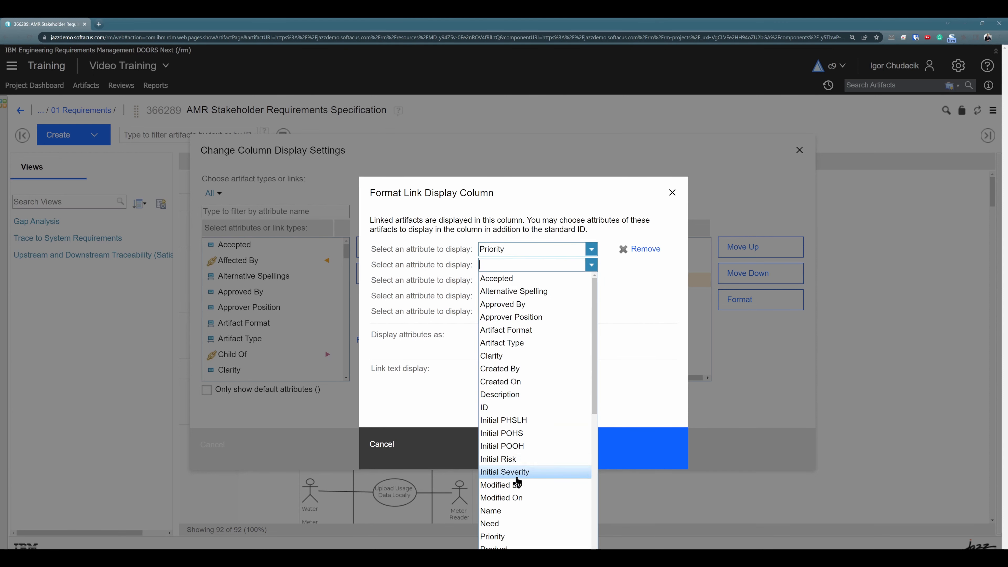
pyautogui.click(499, 524)
pyautogui.click(591, 280)
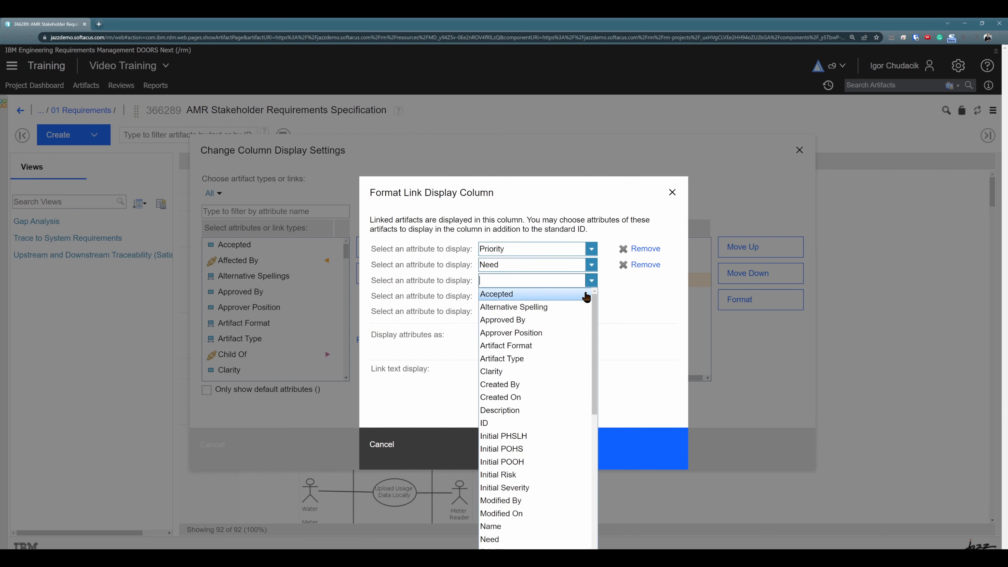
pyautogui.click(518, 503)
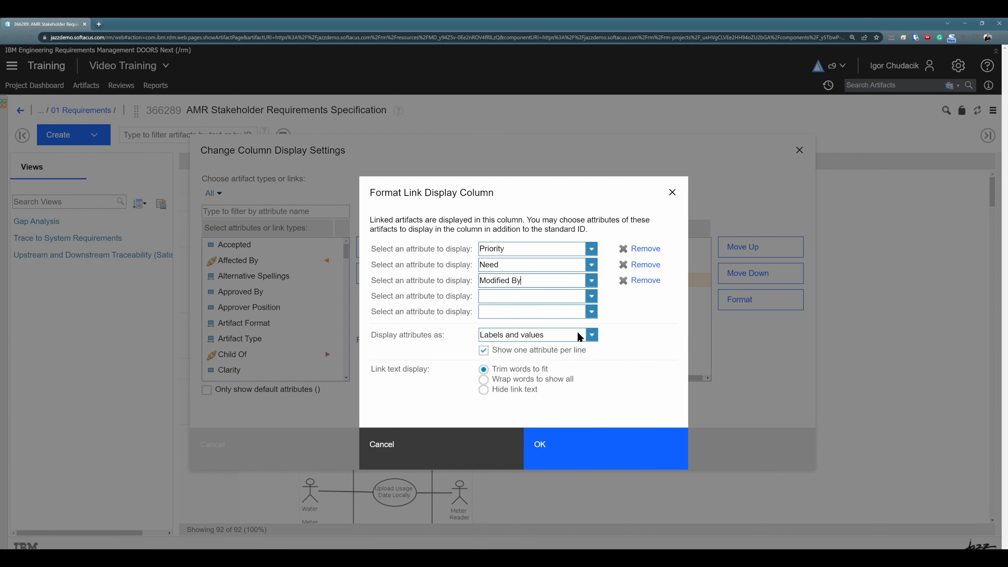
pyautogui.click(591, 296)
pyautogui.click(525, 530)
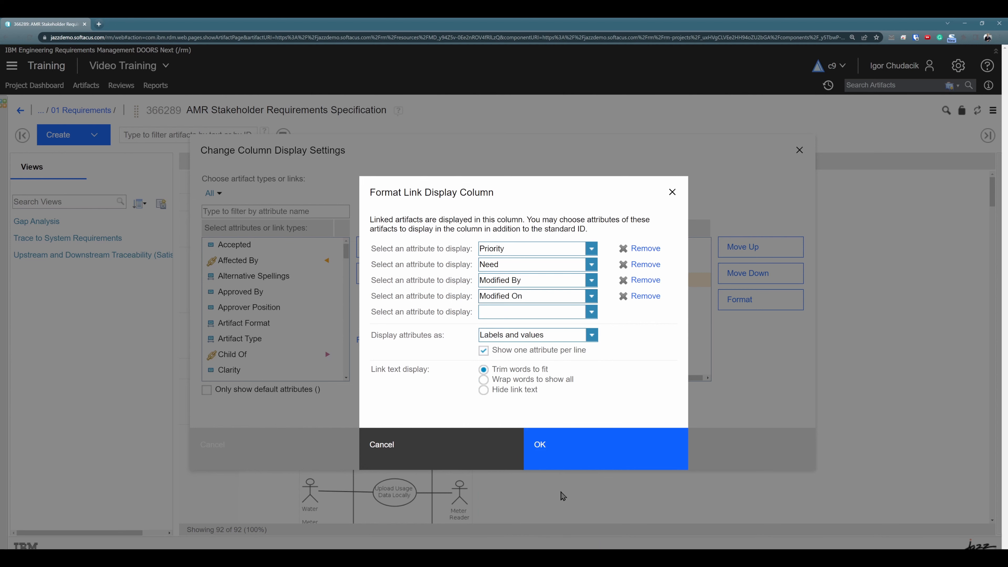
pyautogui.click(554, 451)
pyautogui.click(555, 454)
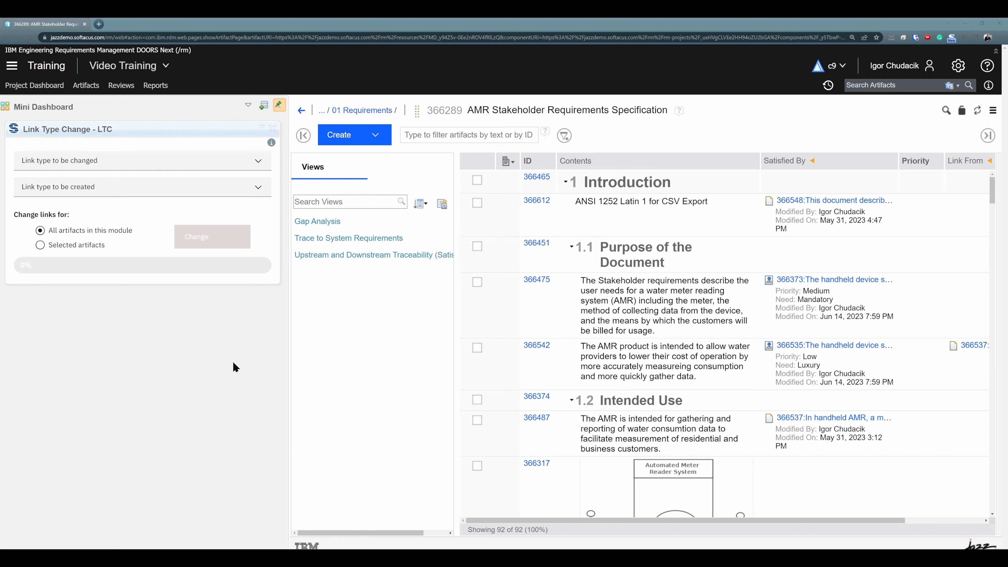
# Check the link editing options offered in the Satisfied By cell of artifact 366612.
pyautogui.click(892, 204)
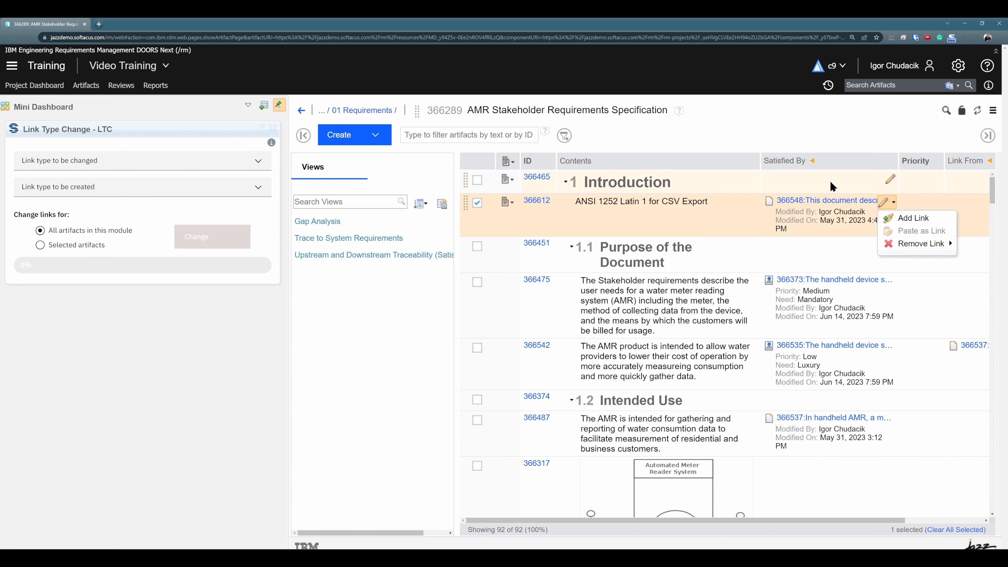
pyautogui.click(354, 372)
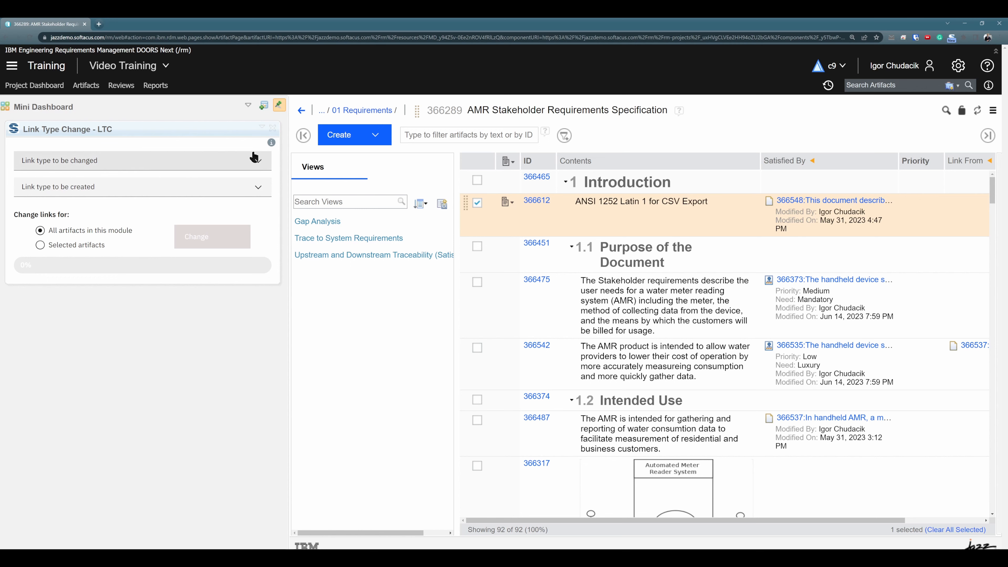
# Change the Satisfied By links of all artifacts in this module to Satisfies links with the Link Type Change widget.
pyautogui.click(259, 162)
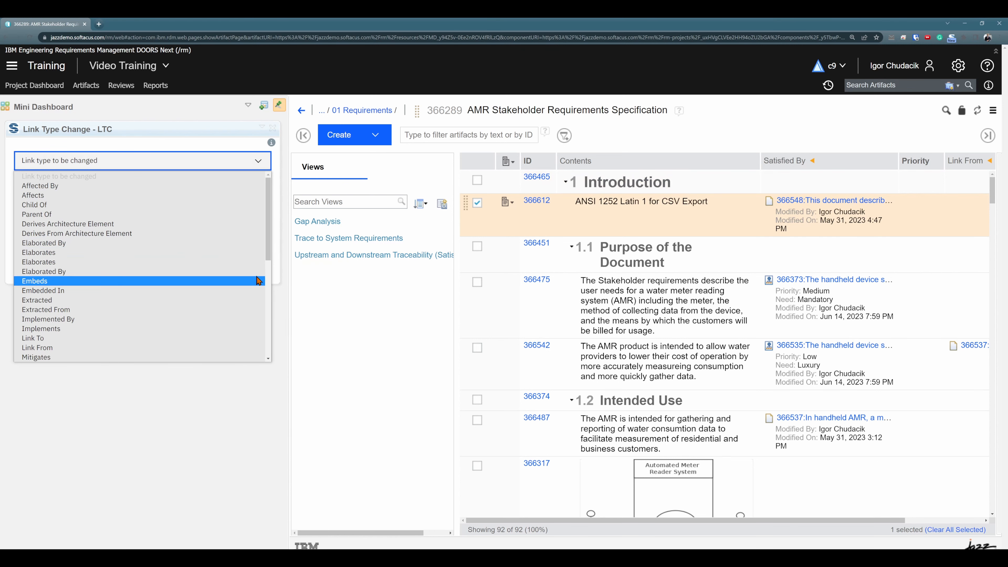
pyautogui.scroll(-5, 173, 293)
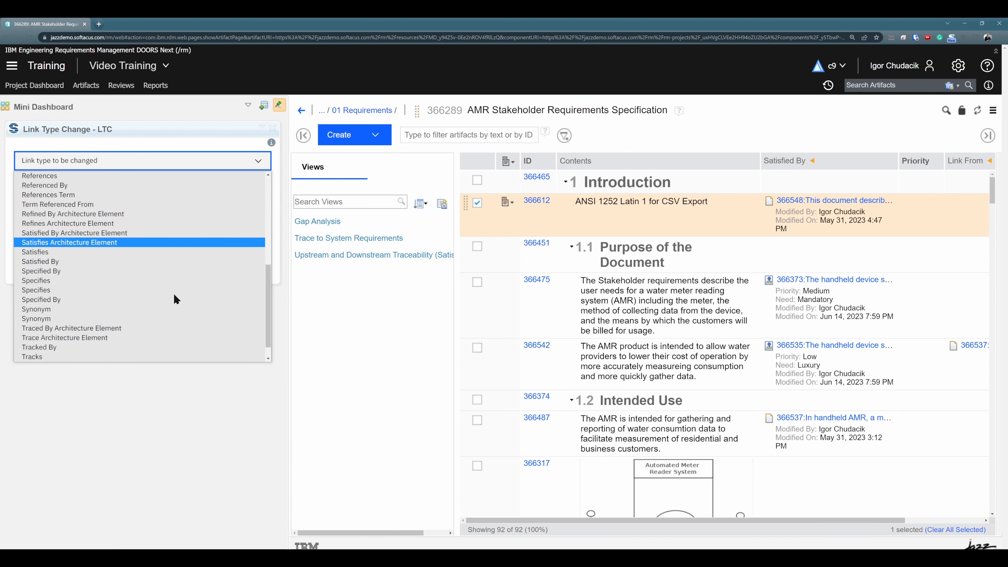
pyautogui.click(102, 234)
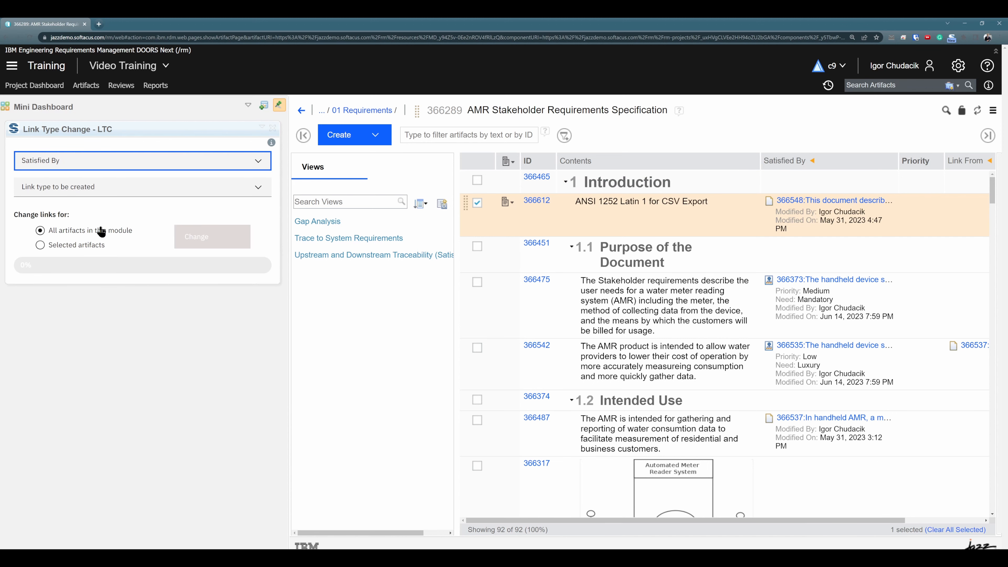
pyautogui.click(258, 187)
pyautogui.scroll(-10, 174, 278)
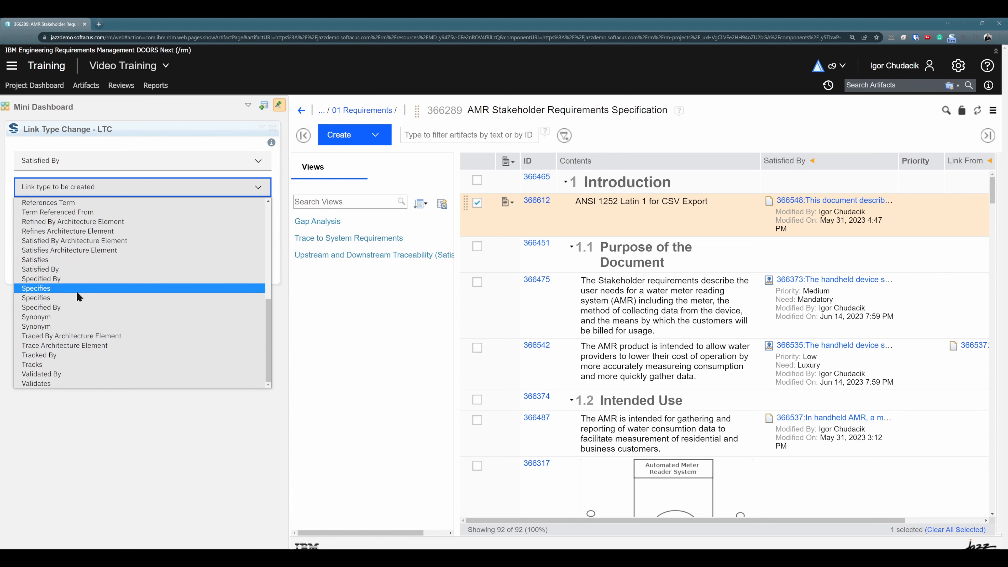
pyautogui.click(67, 260)
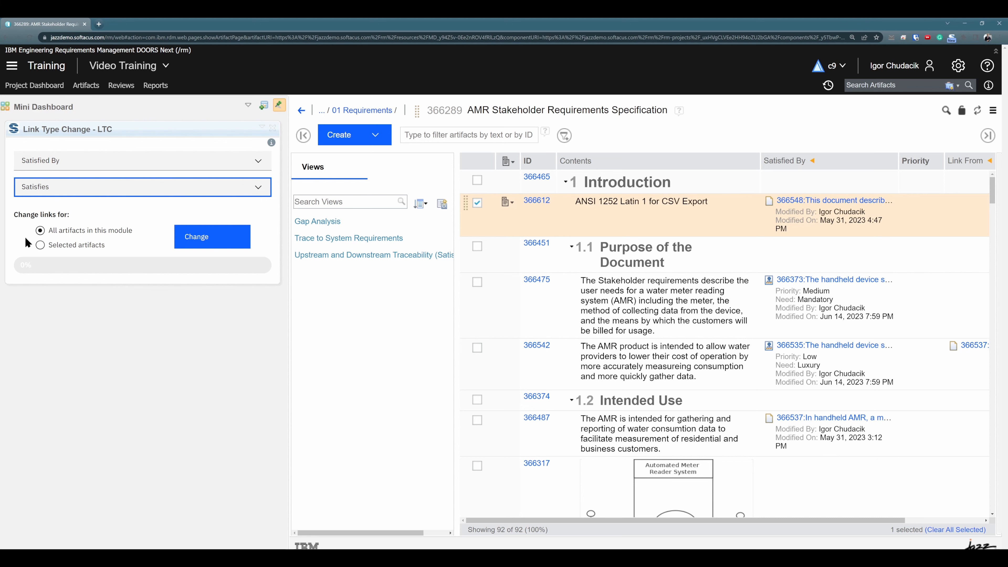
pyautogui.click(208, 243)
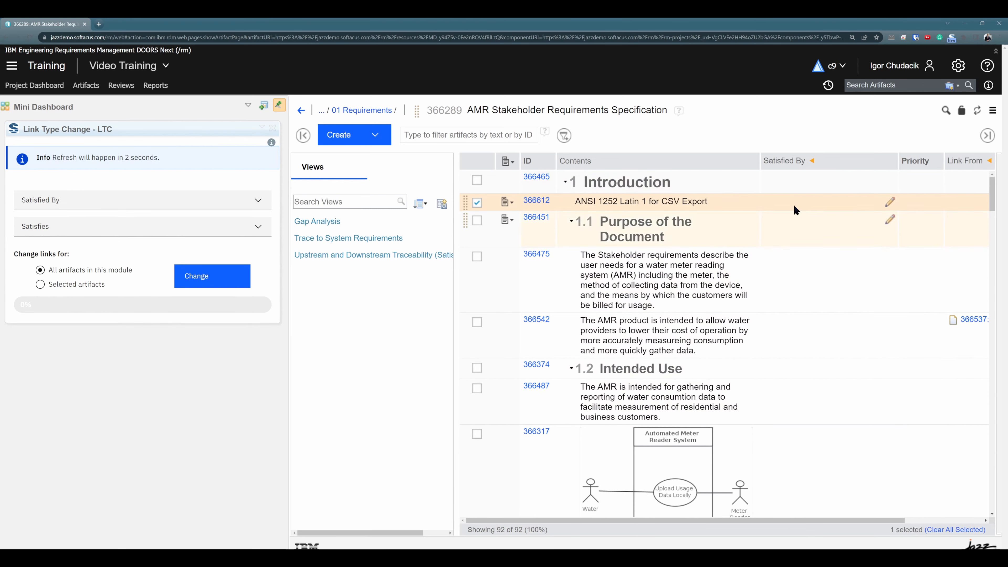
# Add the Satisfies link type as a column in the AMR Stakeholder Requirements Specification's module view and bring that column into view.
pyautogui.rightClick(787, 161)
pyautogui.click(806, 474)
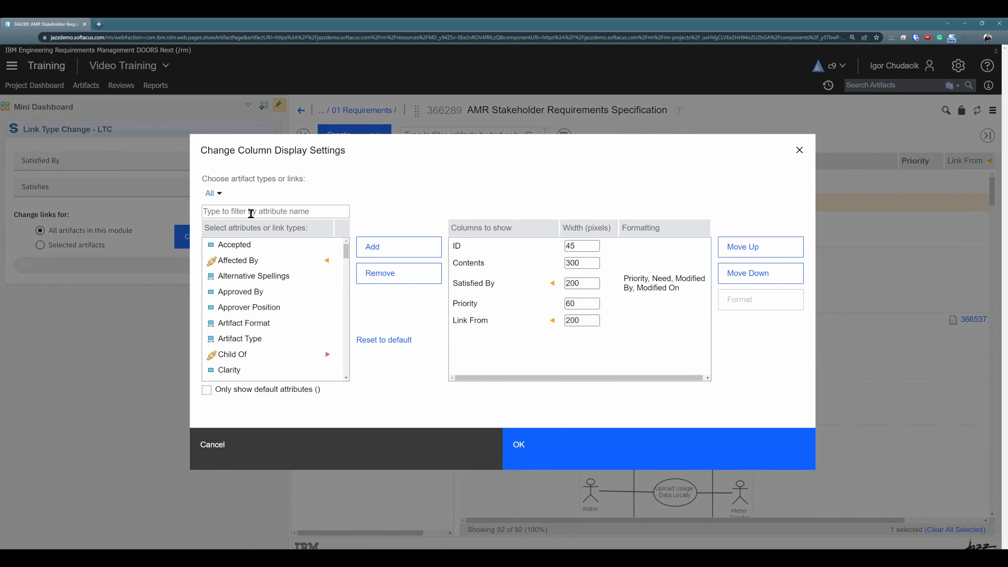
pyautogui.write('sat')
pyautogui.doubleClick(244, 270)
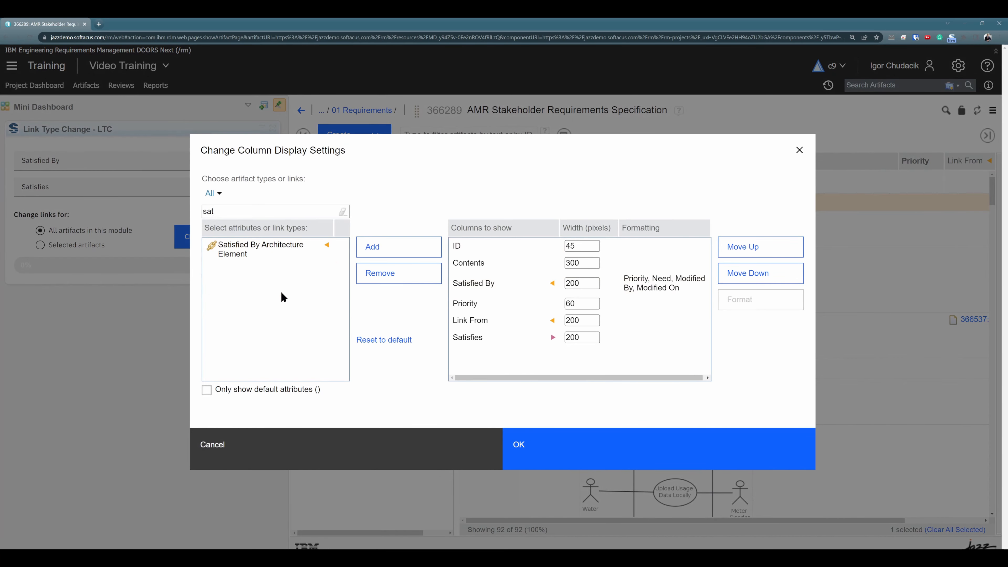
pyautogui.click(568, 451)
pyautogui.moveTo(698, 522); pyautogui.dragTo(855, 521)
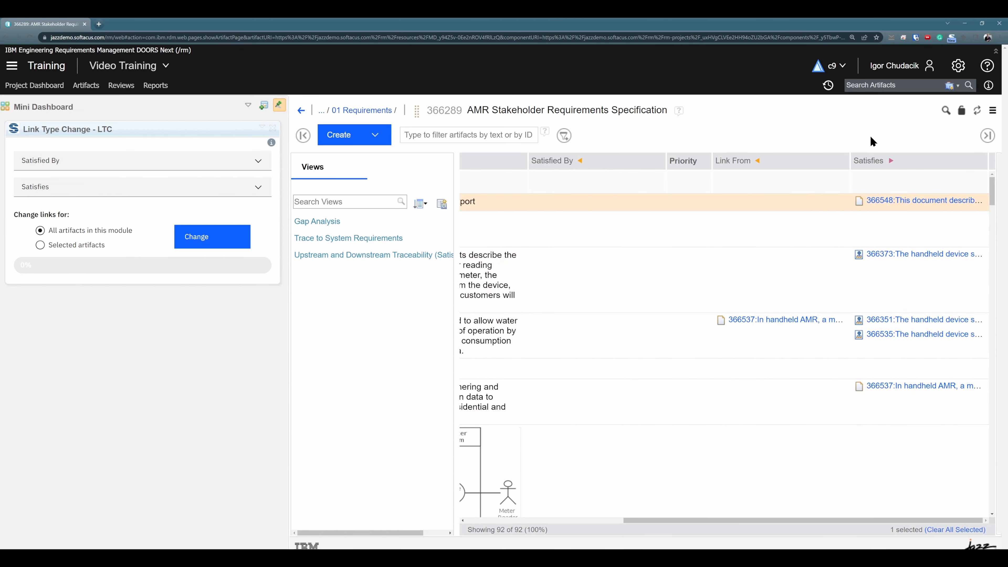
# Change the Satisfies links of all artifacts in this module to Link From links with the Link Type Change widget, and review the Link From column.
pyautogui.click(183, 163)
pyautogui.click(84, 348)
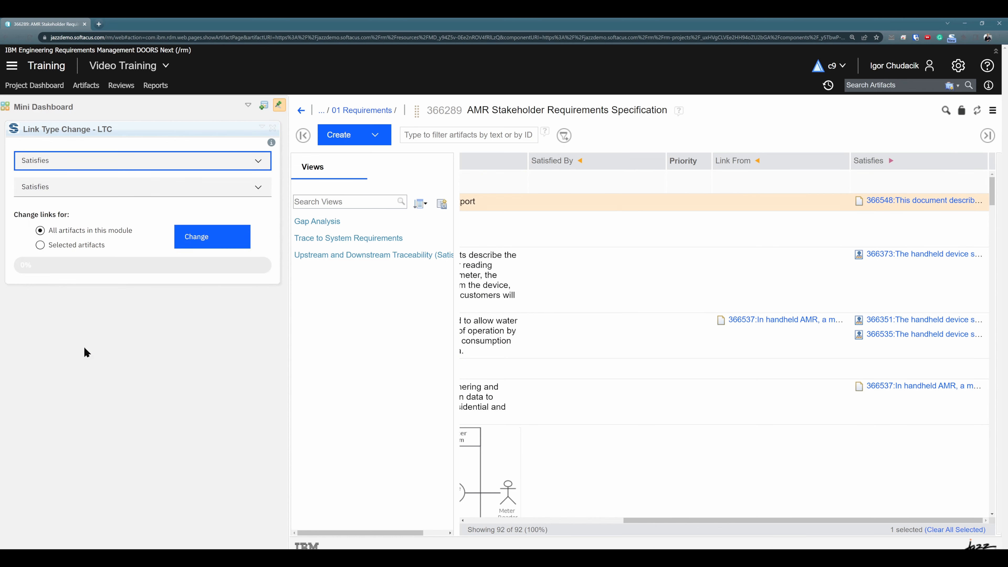
pyautogui.click(242, 187)
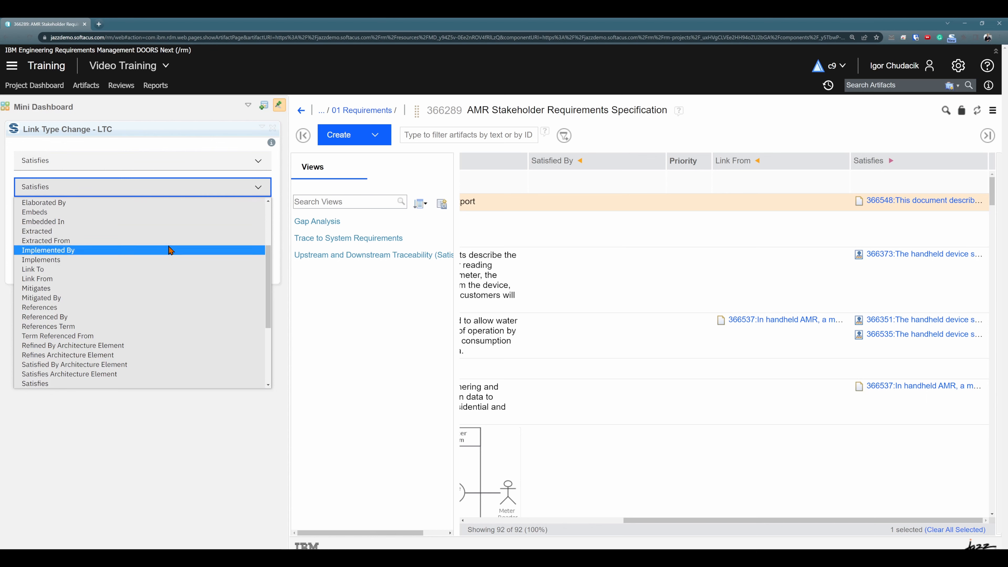
pyautogui.click(152, 278)
pyautogui.click(218, 242)
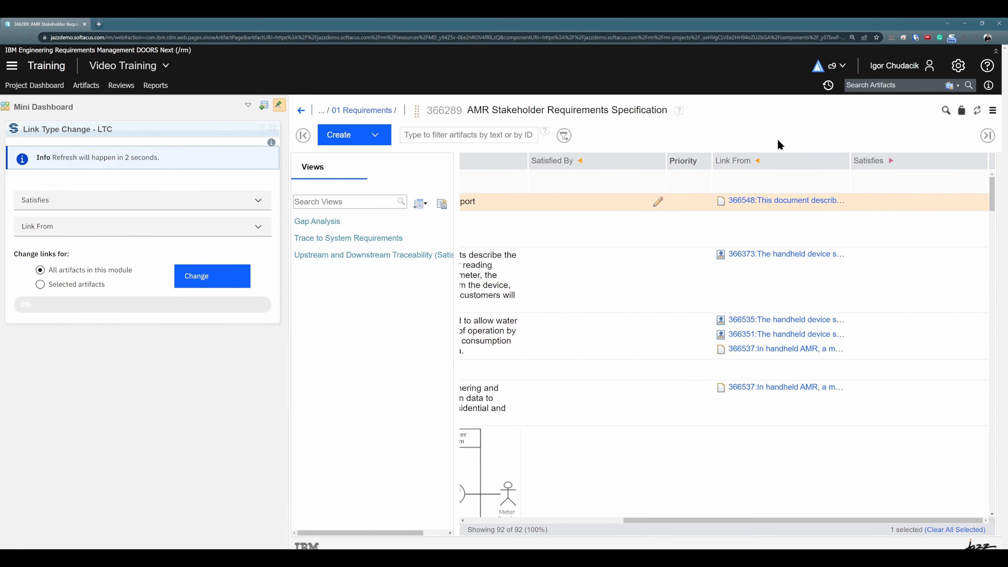
pyautogui.scroll(-2, 757, 301)
pyautogui.scroll(2, 753, 337)
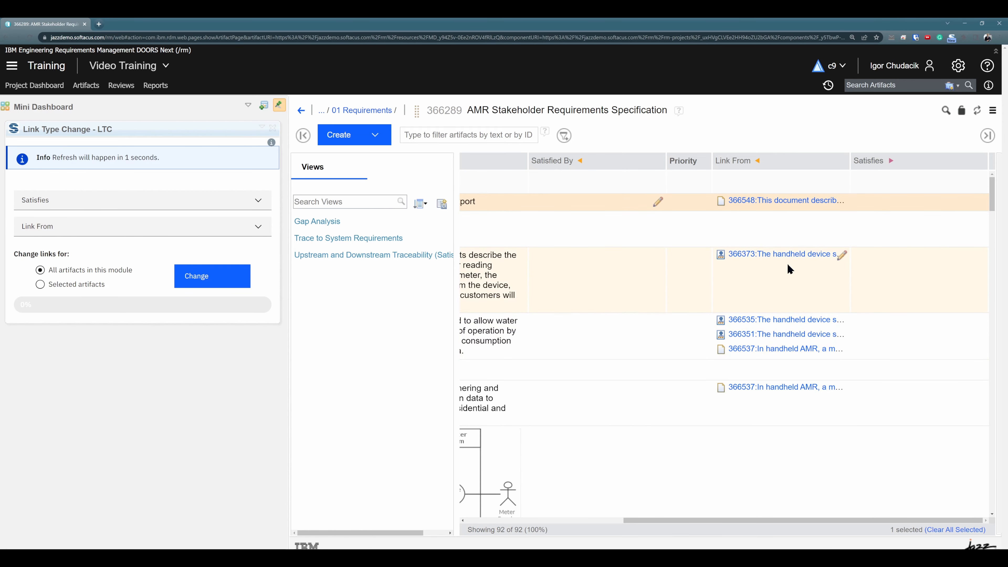